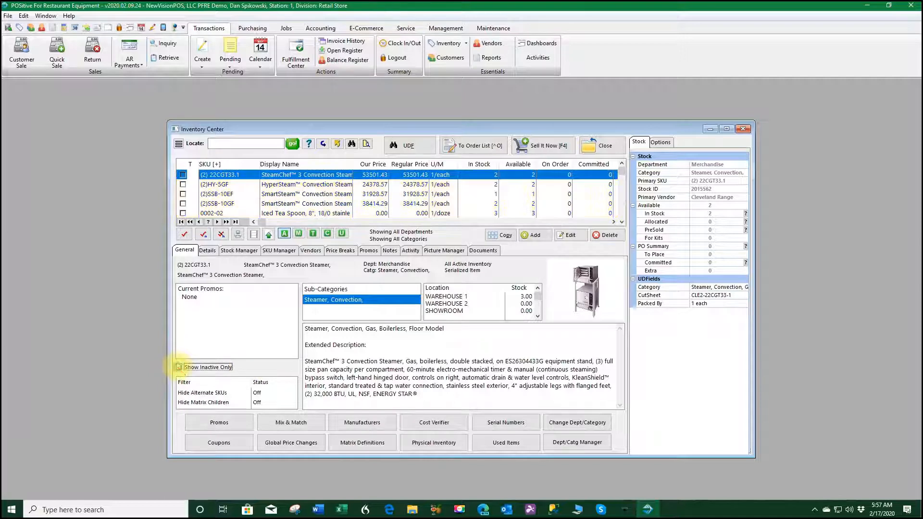
# View only the inactive inventory items, restore the active list, and select the SteamChef 3 Convection Steamer, SKU (2) 22CGT33.1
pyautogui.click(180, 368)
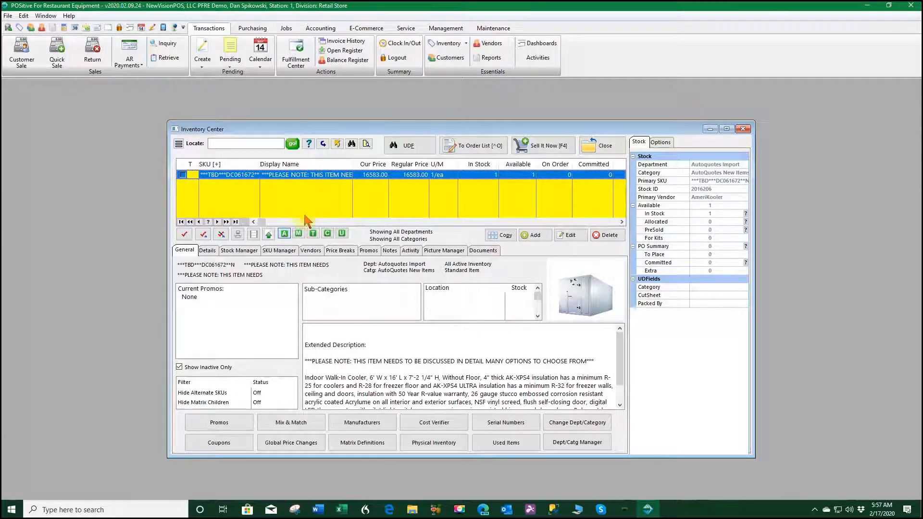
pyautogui.click(179, 368)
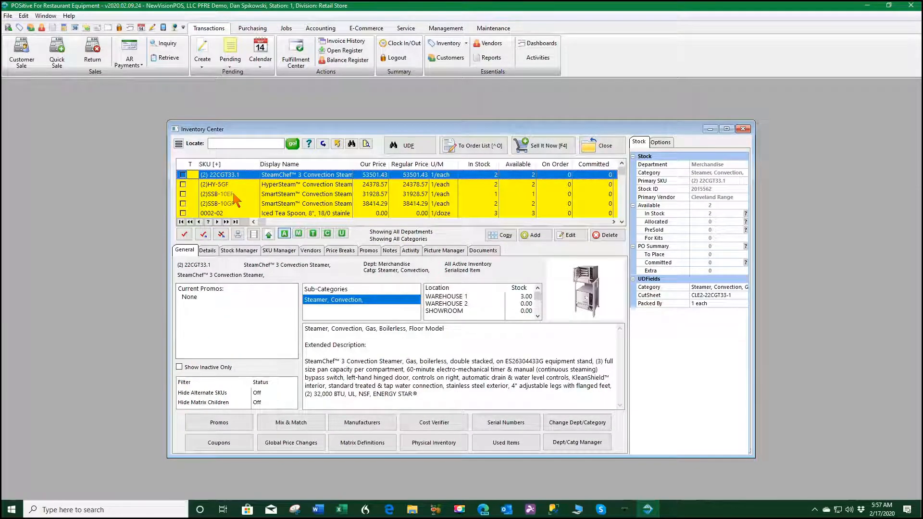
pyautogui.click(230, 176)
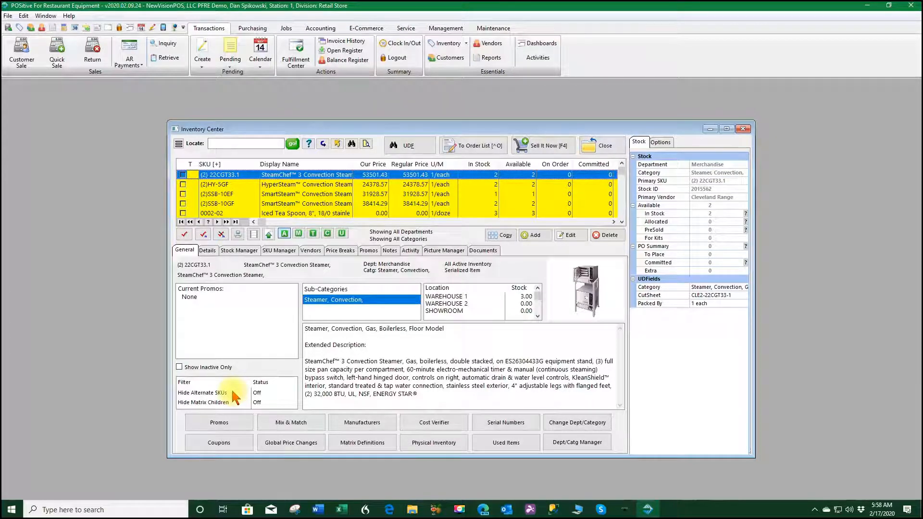
# Review the promotional pricing, dates and discounts of the SteamChef 3 Convection Steamer in the Promo Manager
pyautogui.click(224, 426)
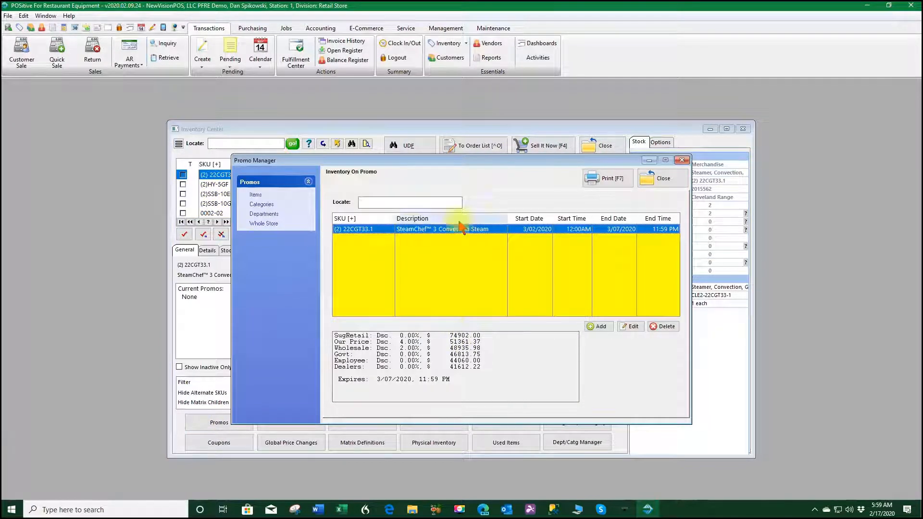
pyautogui.click(632, 328)
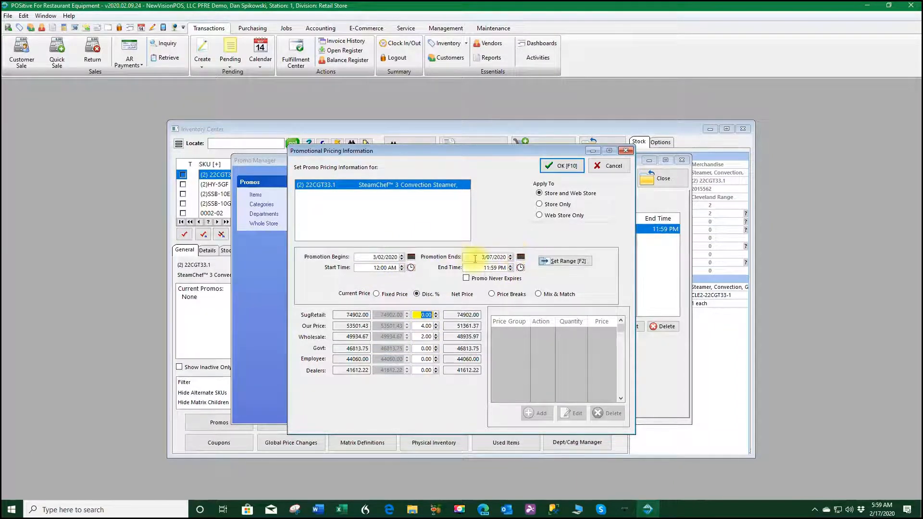
pyautogui.click(566, 169)
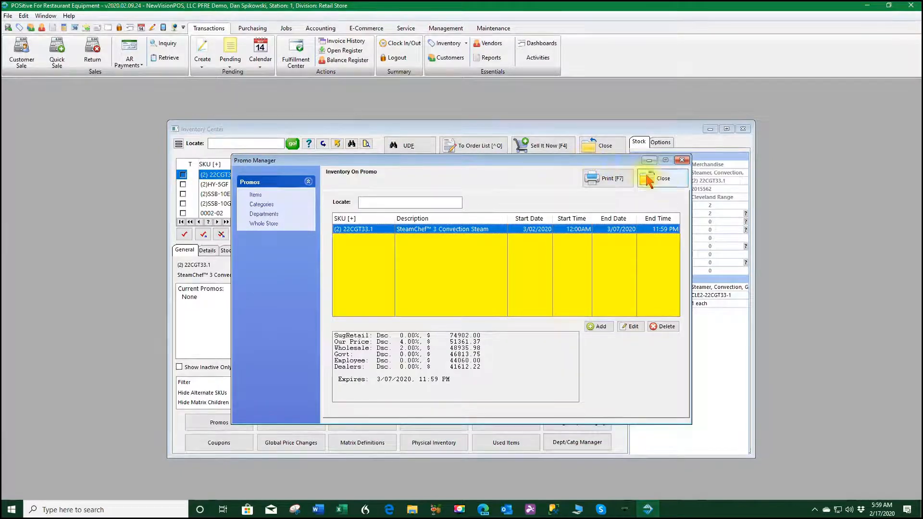
pyautogui.click(649, 181)
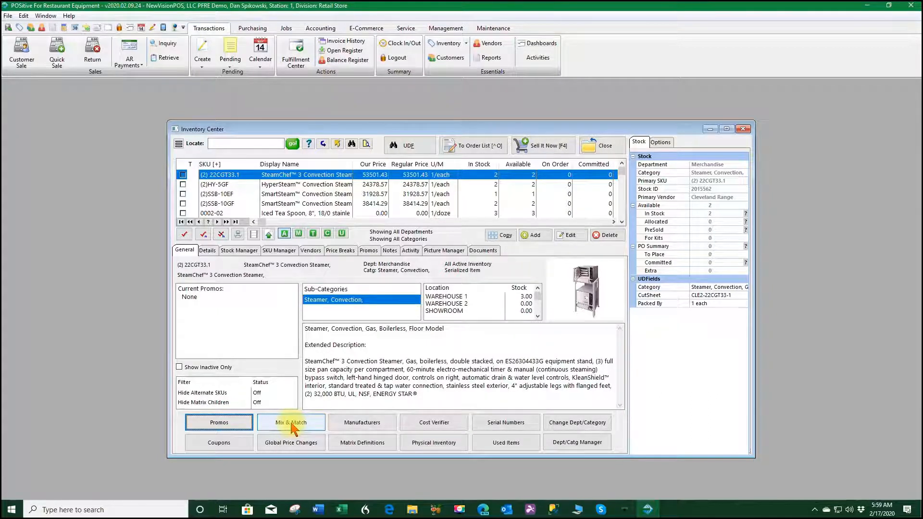
# Examine the Global Price Changes options without processing them, and view the Manufacturers list
pyautogui.click(299, 451)
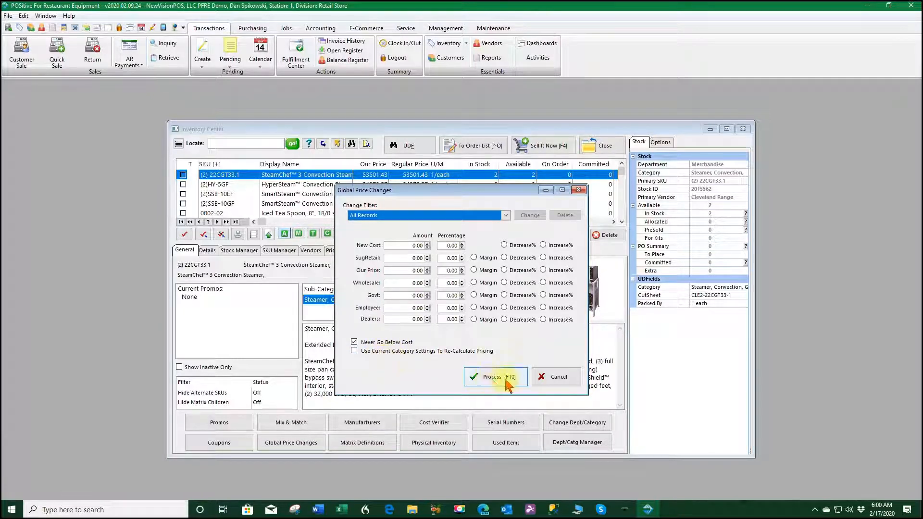
pyautogui.click(559, 378)
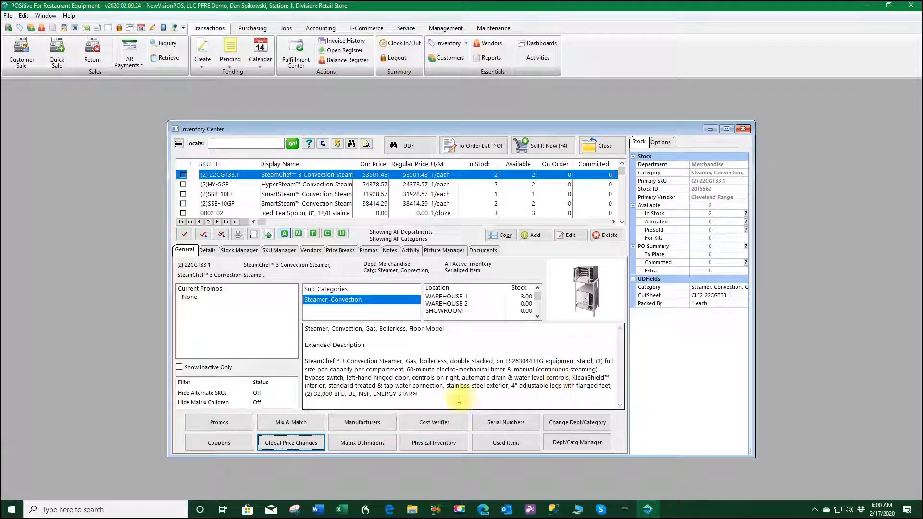
pyautogui.click(361, 426)
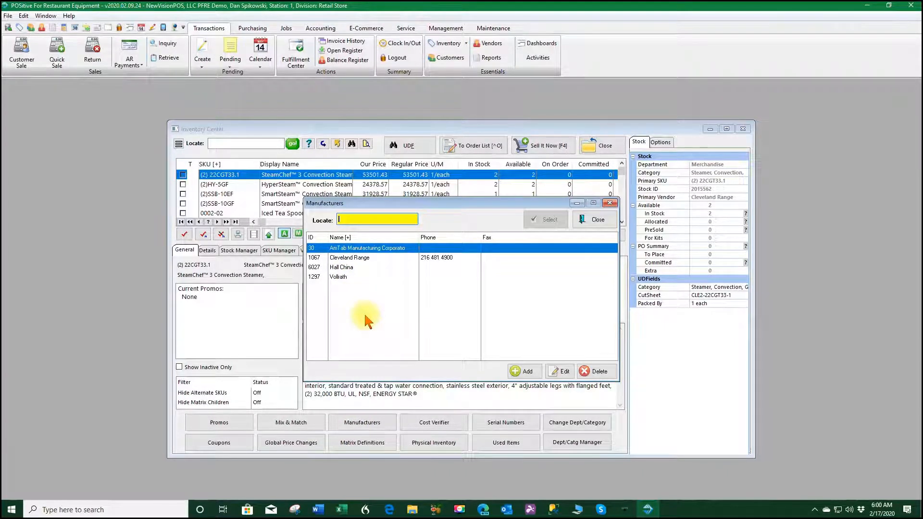
pyautogui.click(598, 220)
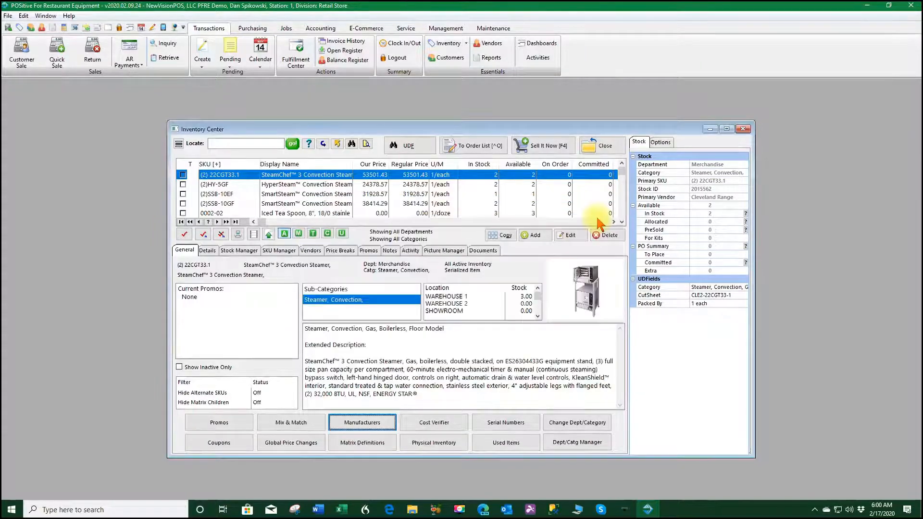
# View the Matrix Definitions and examine the invoice costs and margins in the Cost Verifier
pyautogui.click(380, 443)
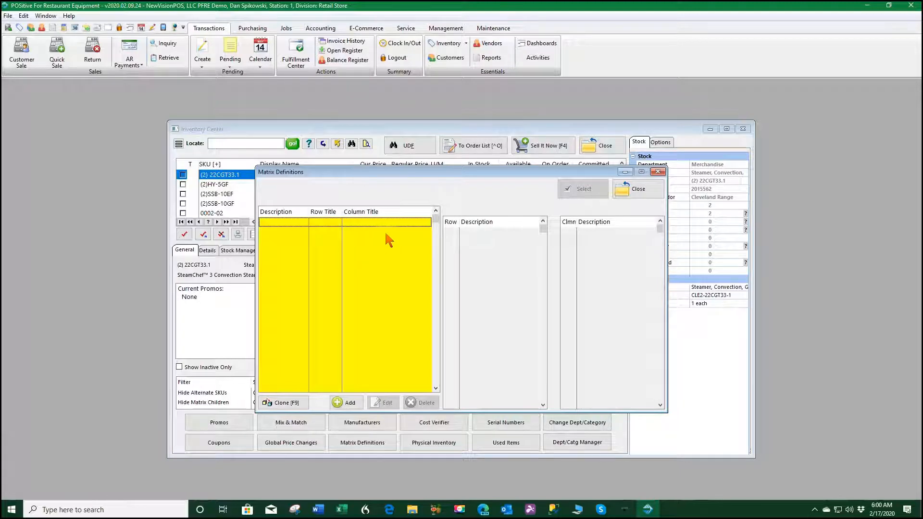
pyautogui.click(644, 189)
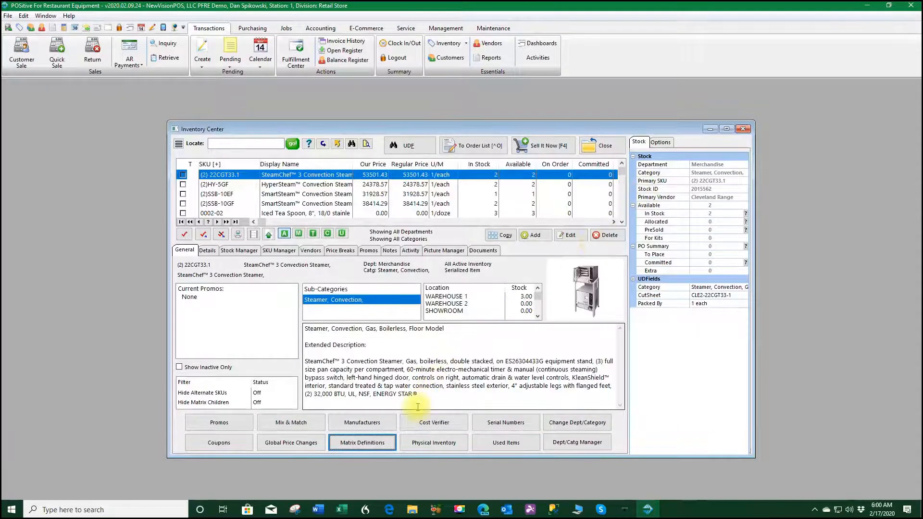
pyautogui.click(436, 426)
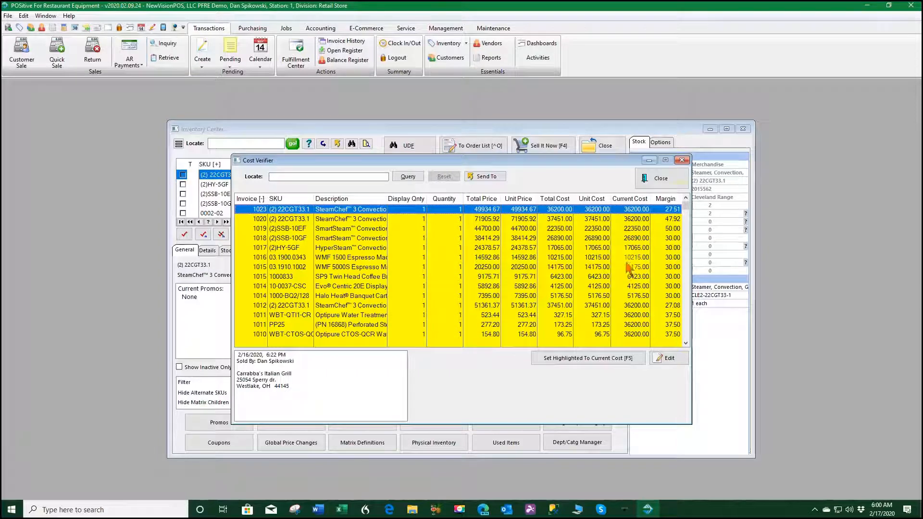
pyautogui.click(680, 180)
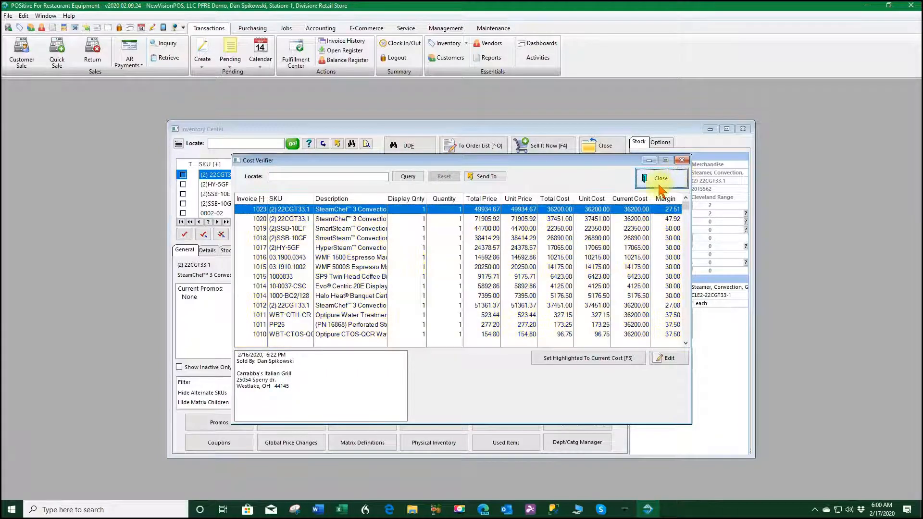
pyautogui.click(682, 161)
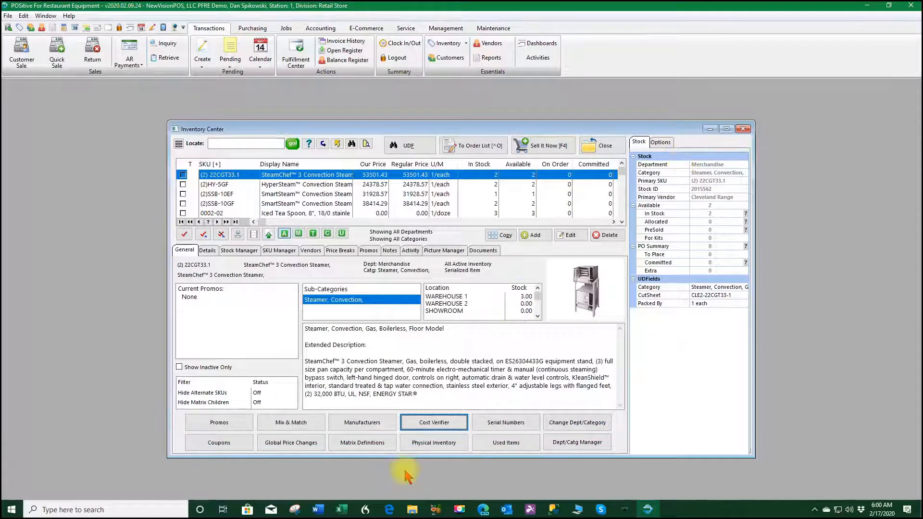
# Open the physical inventory's file reconciliation and examine the Direct-Scan Inventory options for barcode counting
pyautogui.click(443, 452)
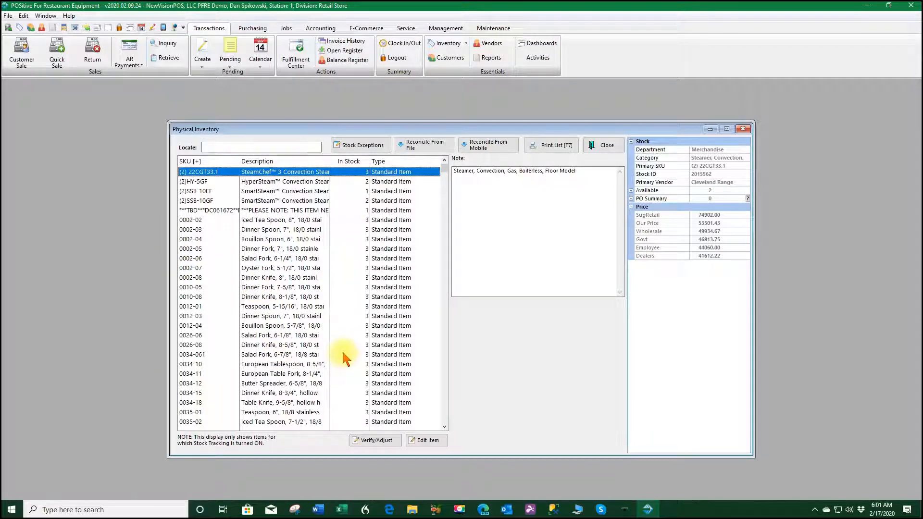
pyautogui.click(425, 145)
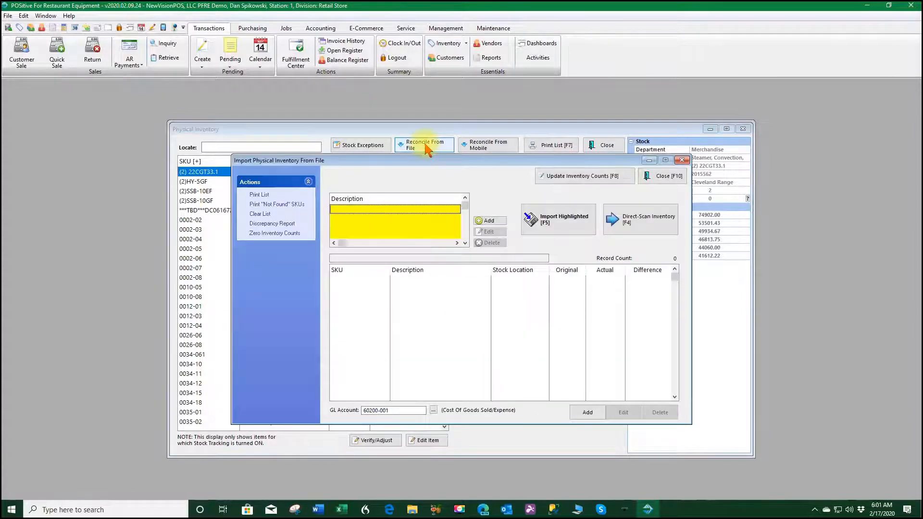
pyautogui.click(646, 223)
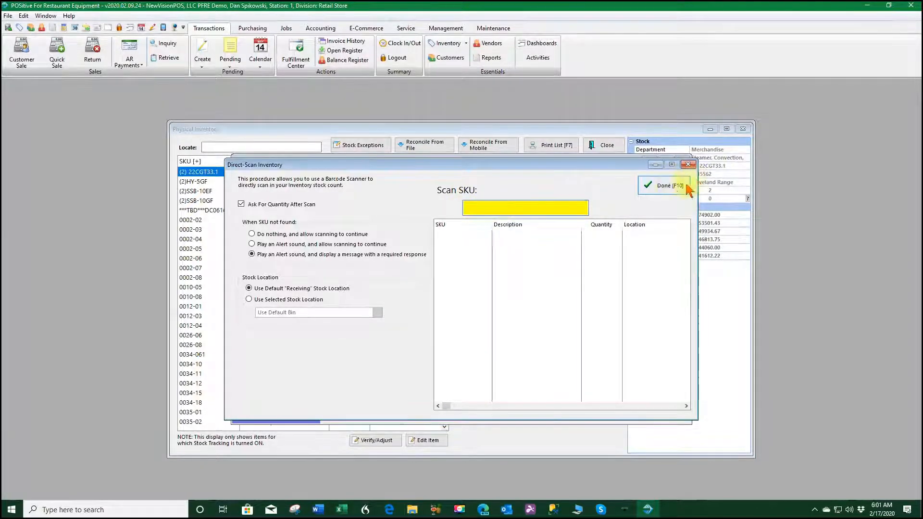
pyautogui.click(670, 187)
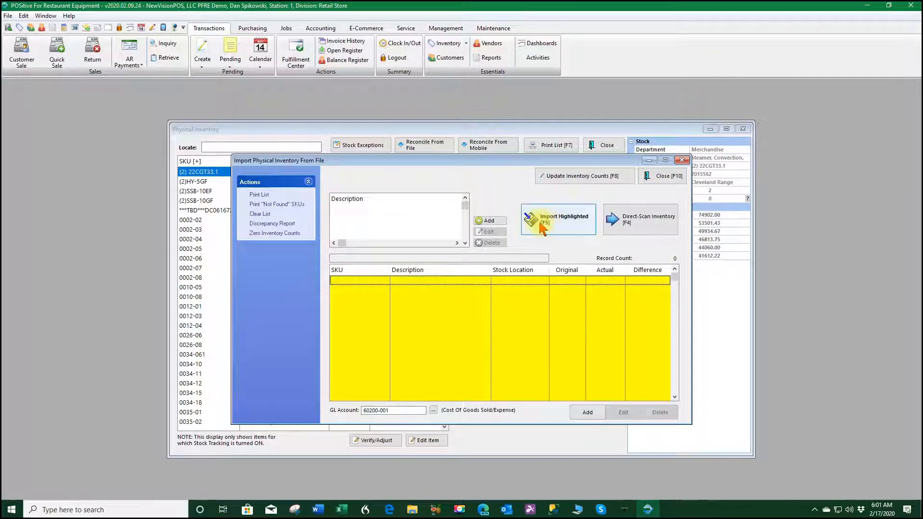
# Examine the Physical Inventory Importer's text file and field mapping options, and return to the Inventory Center without importing
pyautogui.click(491, 221)
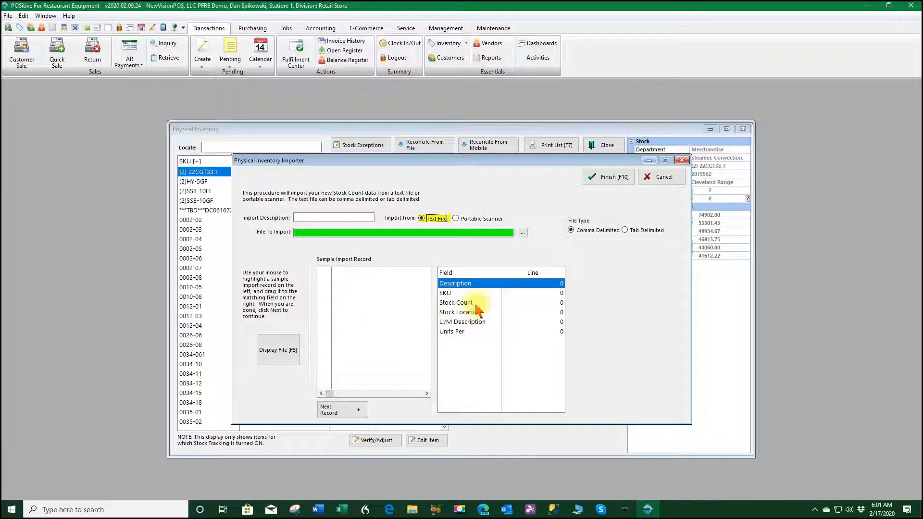
pyautogui.click(663, 181)
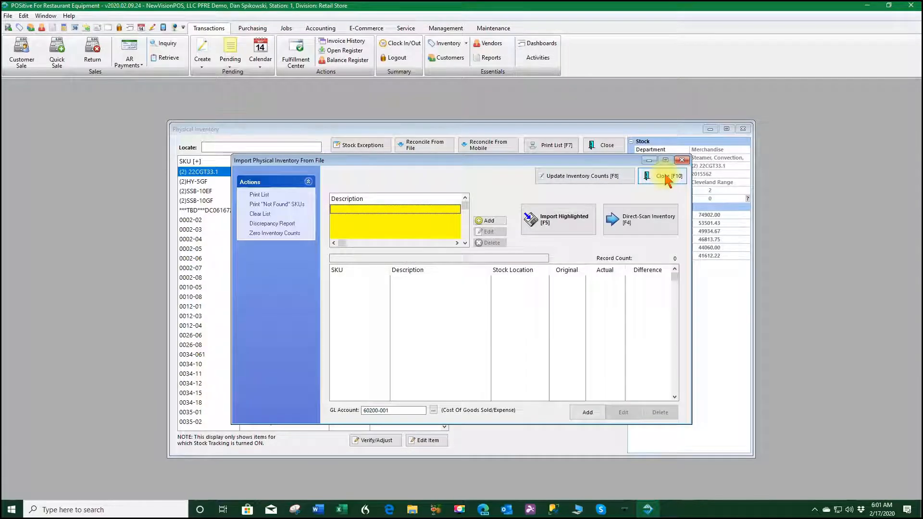
pyautogui.click(665, 177)
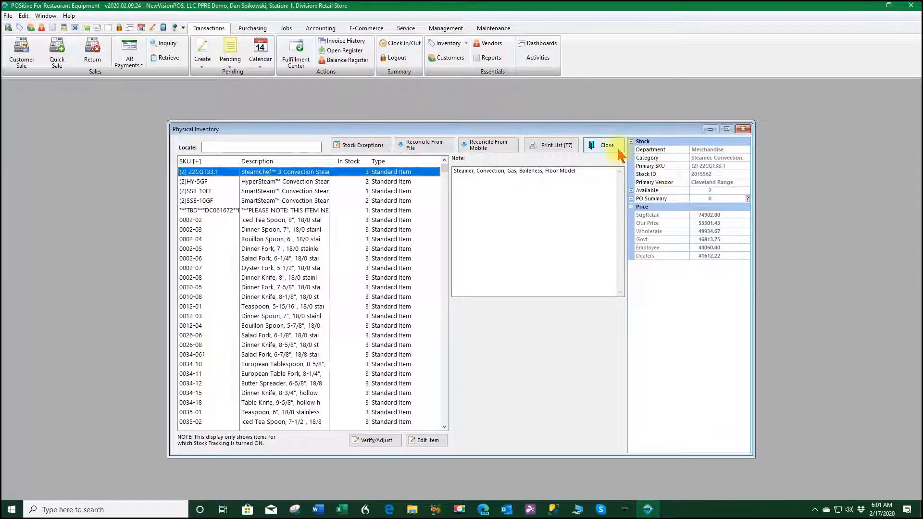
pyautogui.click(604, 145)
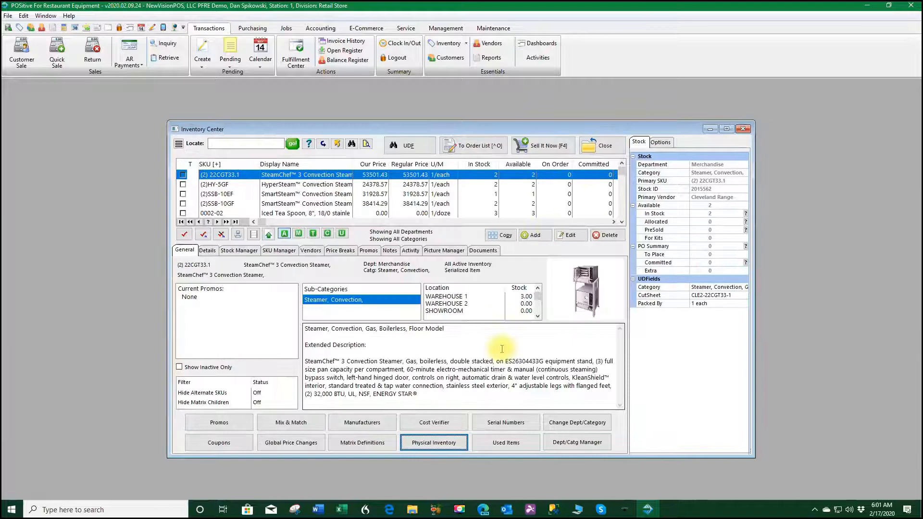
# Browse down the Serial Numbers list to examine each serialized item's SKU, description, cost and stock status
pyautogui.click(510, 424)
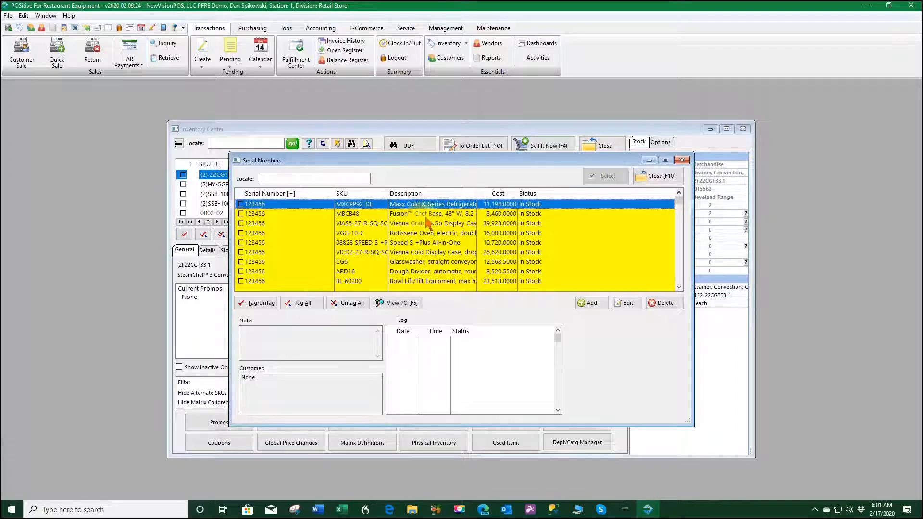
pyautogui.press('Down')
pyautogui.press('Down')
pyautogui.press('Down')
pyautogui.press('Down')
pyautogui.press('Down')
pyautogui.press('Down')
pyautogui.press('Down')
pyautogui.press('Down')
pyautogui.press('Down')
pyautogui.press('Down')
pyautogui.press('Down')
pyautogui.press('Down')
pyautogui.press('Down')
pyautogui.press('Down')
pyautogui.press('Down')
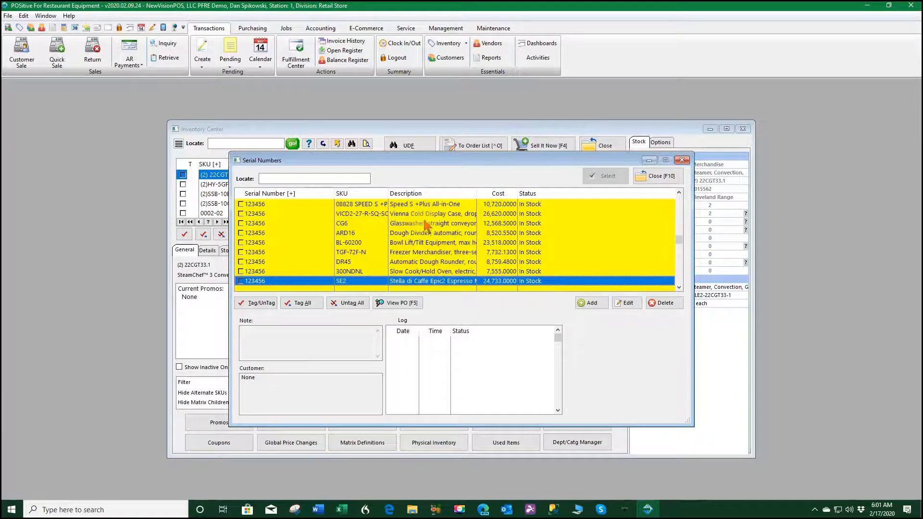
pyautogui.press('Down')
pyautogui.press('Down')
pyautogui.press('Down')
pyautogui.press('Down')
pyautogui.press('Down')
pyautogui.press('Down')
pyautogui.press('Down')
pyautogui.press('Down')
pyautogui.press('Down')
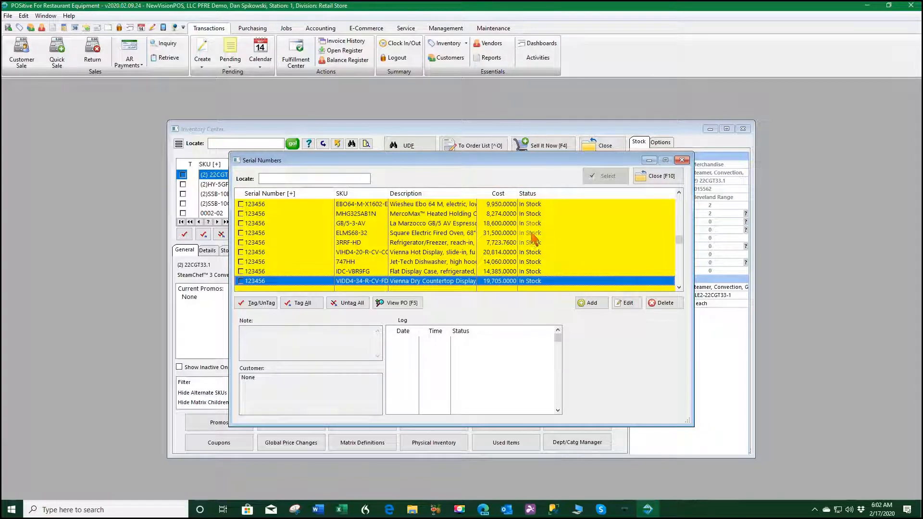
pyautogui.press('Down')
pyautogui.press('Down')
pyautogui.press('Down')
pyautogui.press('Down')
pyautogui.press('Down')
pyautogui.press('Down')
pyautogui.press('Down')
pyautogui.press('Down')
pyautogui.press('Down')
pyautogui.press('Down')
pyautogui.press('Down')
pyautogui.press('Down')
pyautogui.press('Down')
pyautogui.press('Down')
pyautogui.press('Down')
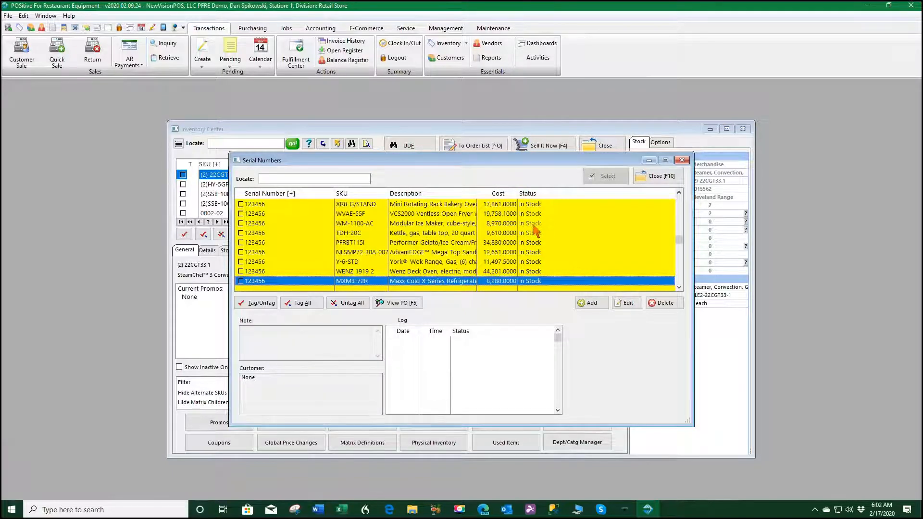
pyautogui.press('Down')
pyautogui.press('Down')
pyautogui.press('Down')
pyautogui.press('Down')
pyautogui.press('Down')
pyautogui.press('Down')
pyautogui.press('Down')
pyautogui.press('Down')
pyautogui.press('Down')
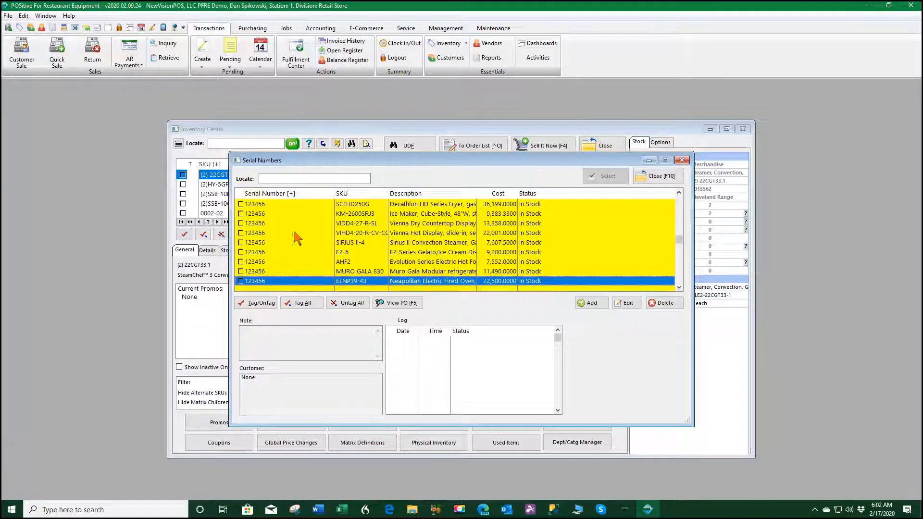
pyautogui.press('Down')
pyautogui.press('Down')
pyautogui.press('Down')
pyautogui.press('Down')
pyautogui.press('Down')
pyautogui.press('Down')
pyautogui.press('Down')
pyautogui.press('Down')
pyautogui.press('Down')
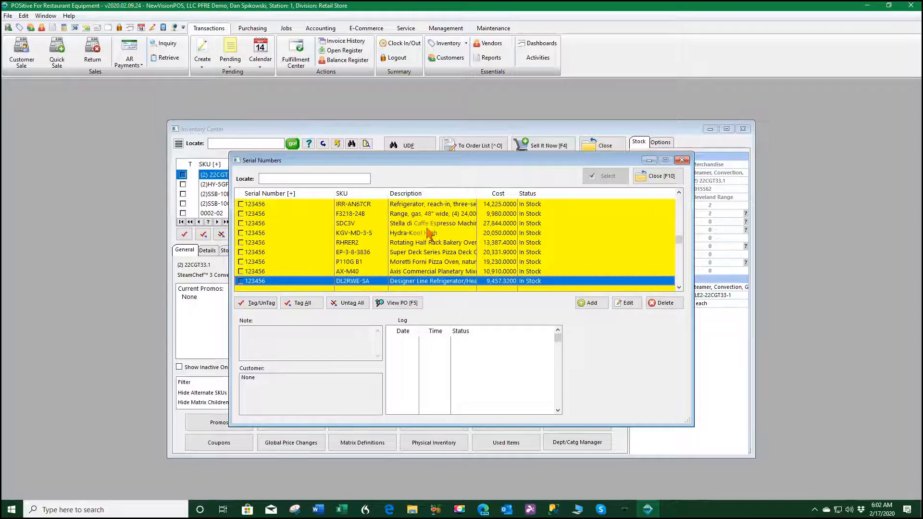
pyautogui.press('Down')
pyautogui.press('Down')
pyautogui.press('Down')
pyautogui.press('Down')
pyautogui.press('Down')
pyautogui.press('Down')
pyautogui.press('Down')
pyautogui.press('Down')
pyautogui.press('Down')
pyautogui.press('Down')
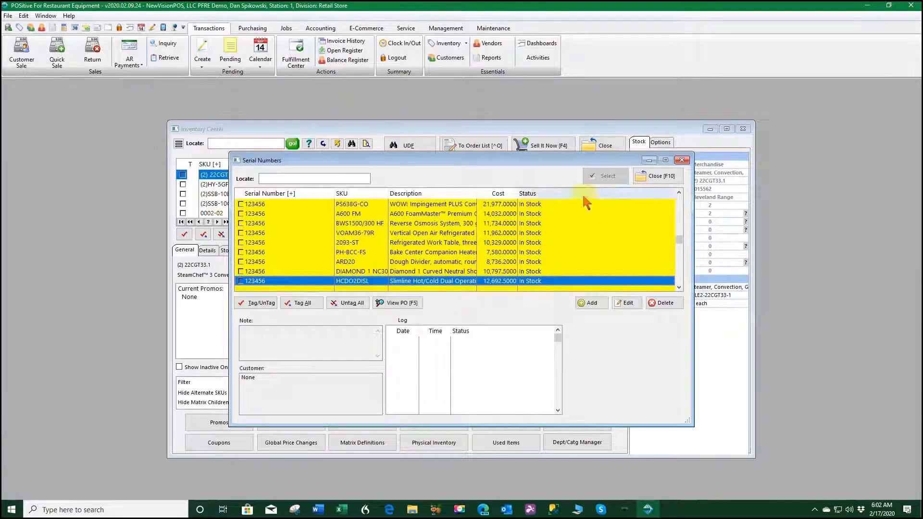
pyautogui.press('Down')
pyautogui.press('Down')
pyautogui.press('Down')
pyautogui.press('Down')
pyautogui.press('Down')
pyautogui.press('Down')
pyautogui.press('Down')
pyautogui.press('Down')
pyautogui.press('Down')
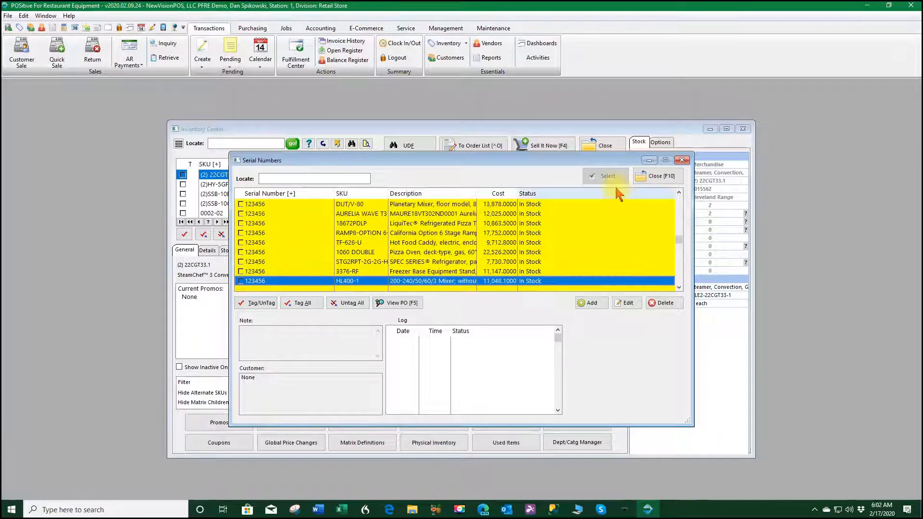
pyautogui.click(664, 177)
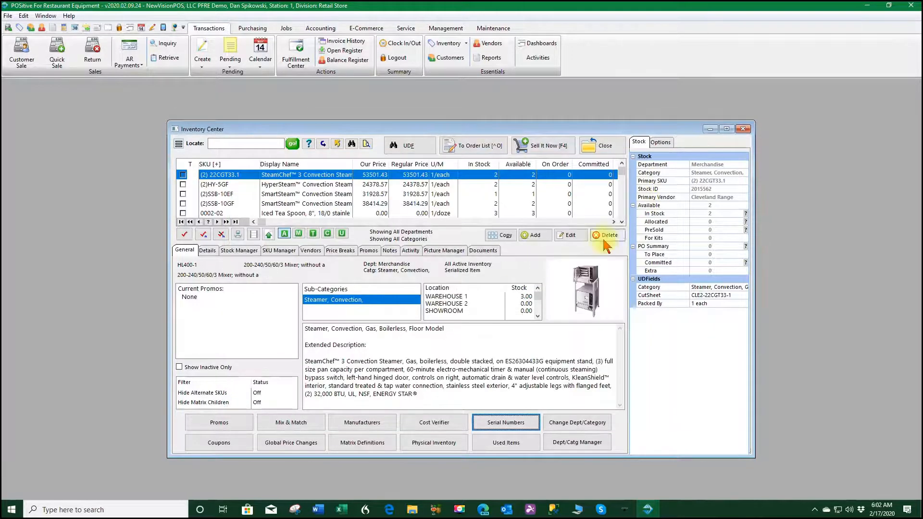
# View the Used Items Manager's item list, pricing and condition options, and return to the Inventory Center
pyautogui.click(506, 443)
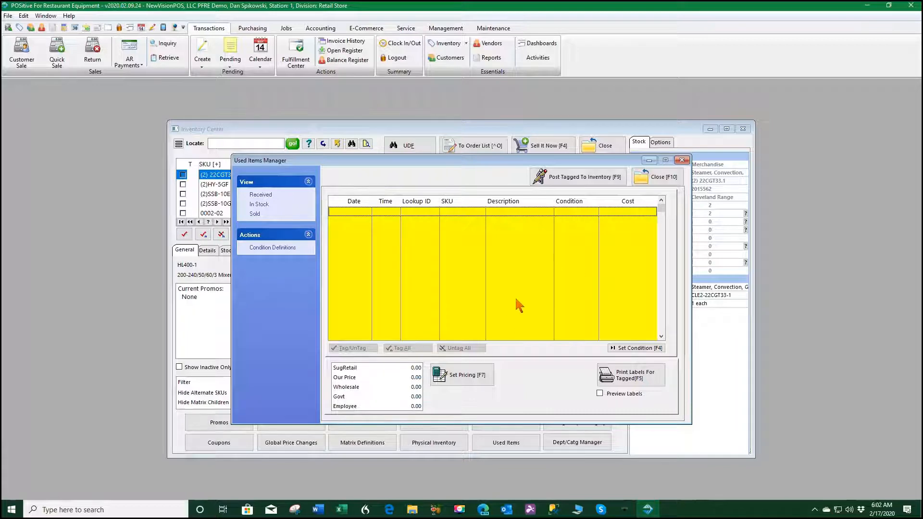
pyautogui.click(668, 179)
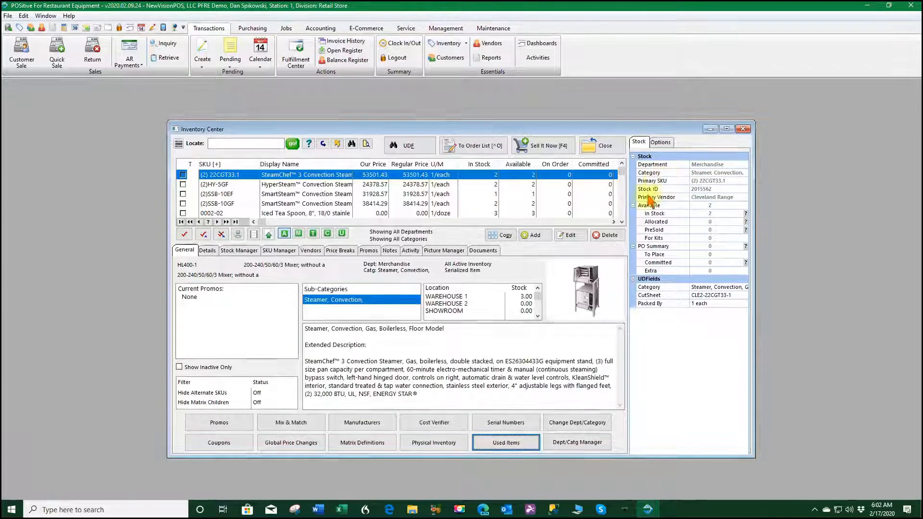
# Examine the Change Dept/Category options for the selected steamer and return to the Inventory Center without processing a change
pyautogui.click(558, 425)
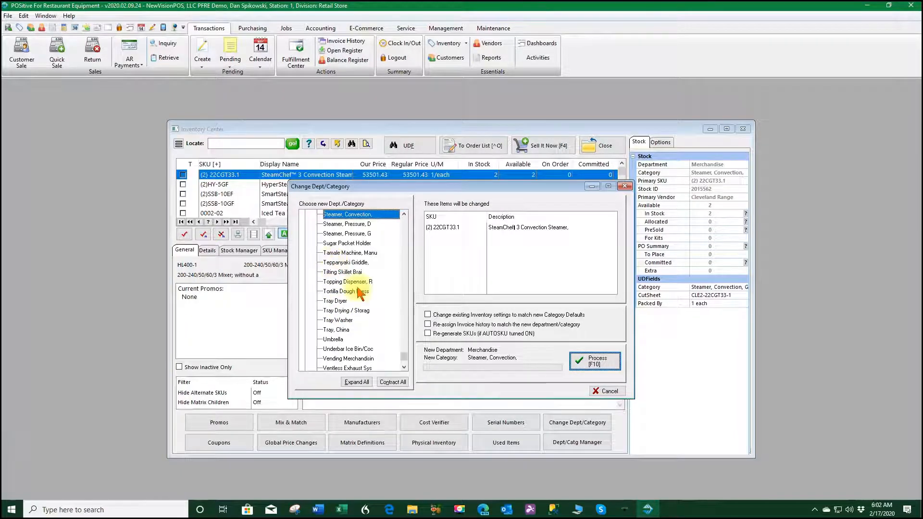
pyautogui.click(612, 393)
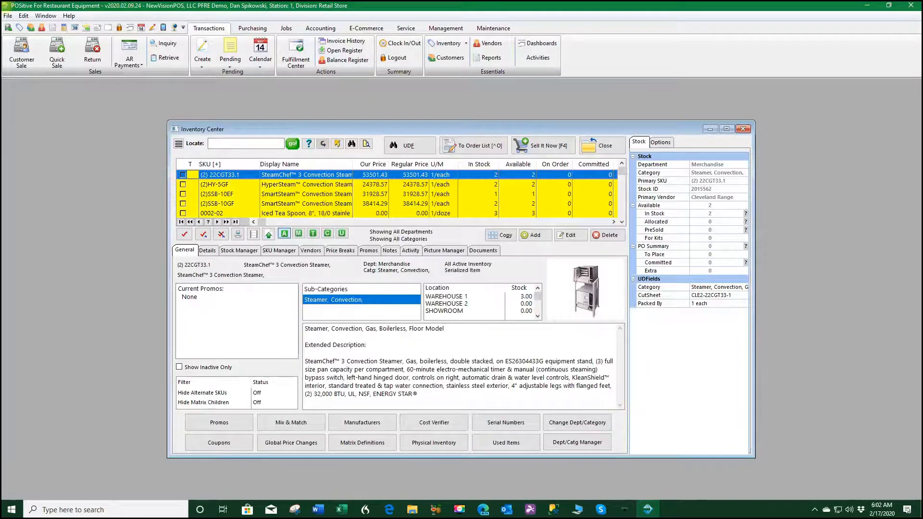
# Browse the Department/Category Manager's category list under Autoquotes Import, select Bar Caddy, and return to the Inventory Center
pyautogui.click(580, 451)
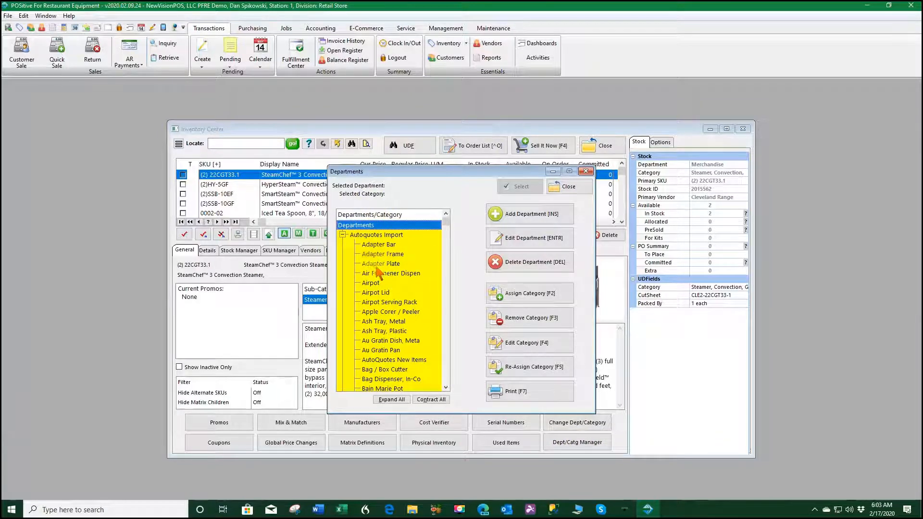
pyautogui.scroll(-2, 380, 278)
pyautogui.scroll(-3, 386, 285)
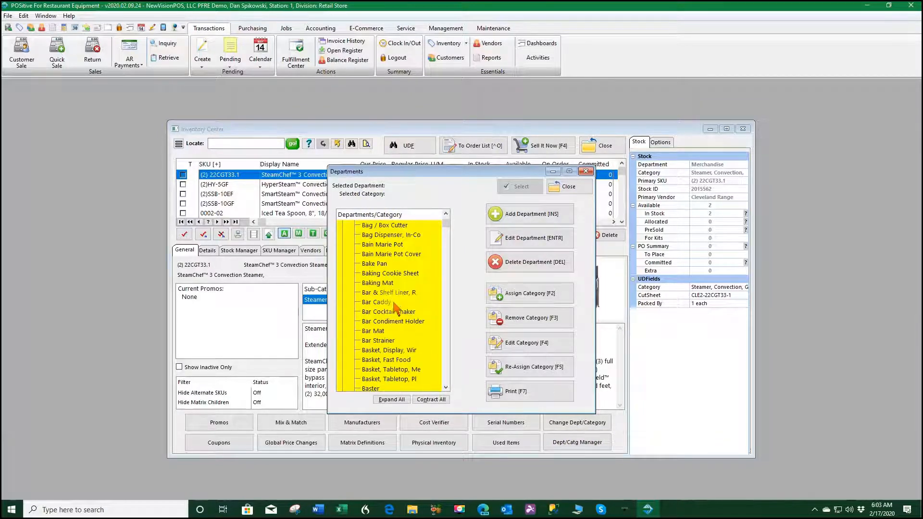
pyautogui.scroll(5, 393, 308)
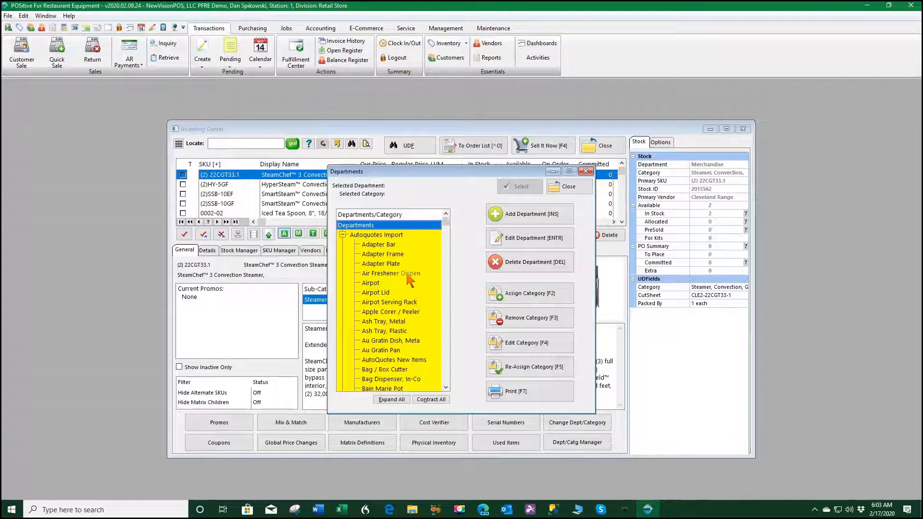
pyautogui.scroll(-1, 411, 288)
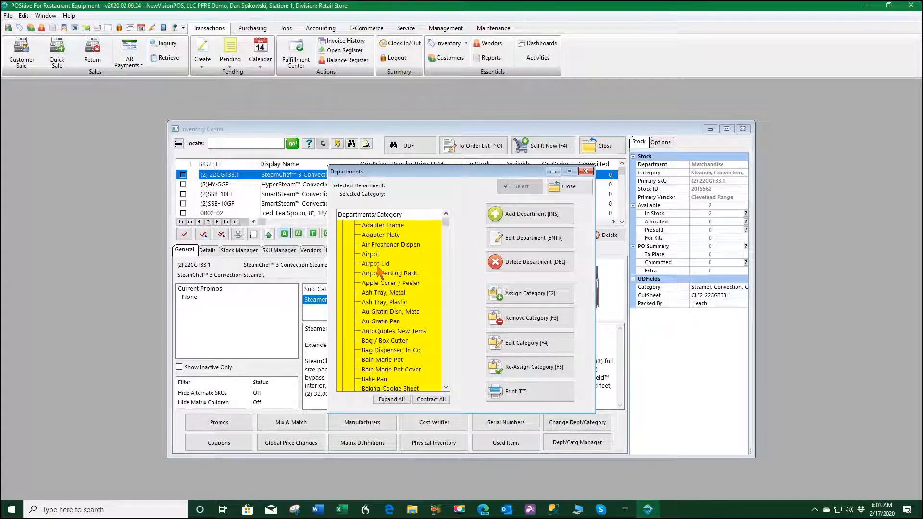
pyautogui.scroll(1, 380, 272)
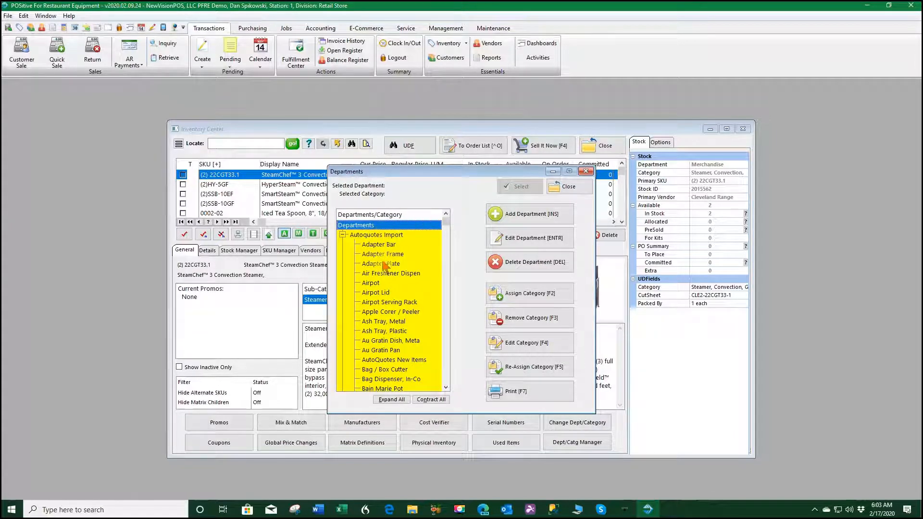
pyautogui.scroll(-6, 384, 266)
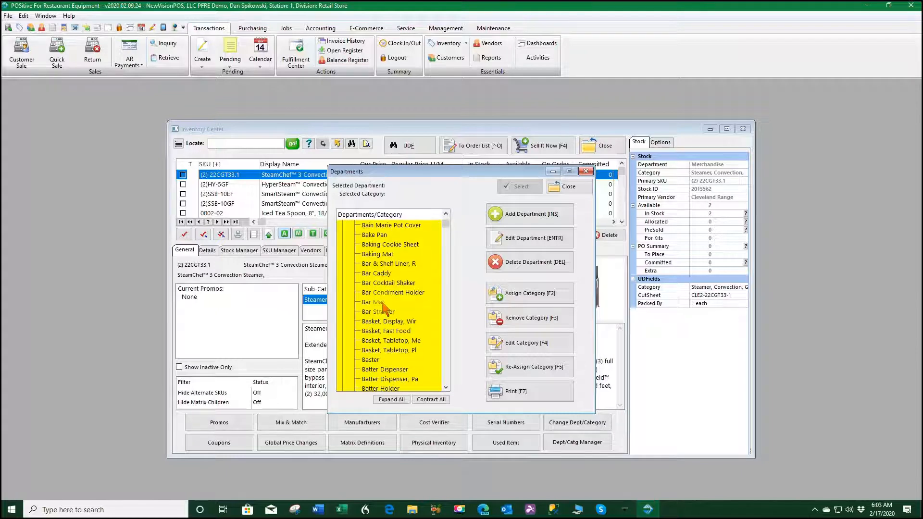
pyautogui.click(377, 275)
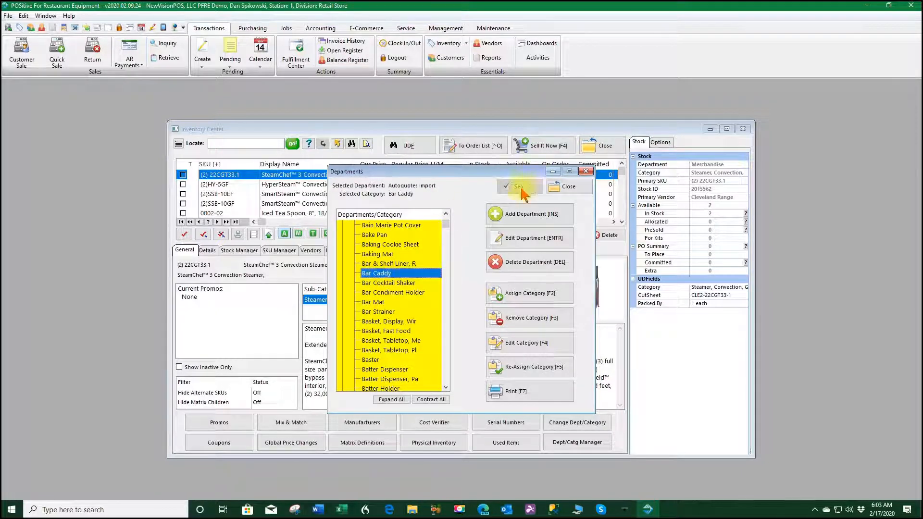
pyautogui.click(570, 187)
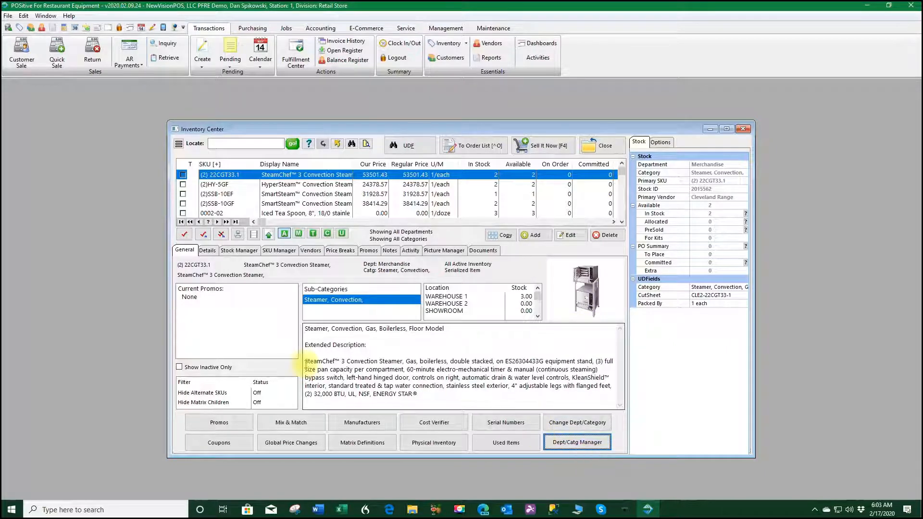
# Examine the selected steamer's item details, covering its selling and purchasing units, minimum order, item options, and commission and tax defaults
pyautogui.click(208, 251)
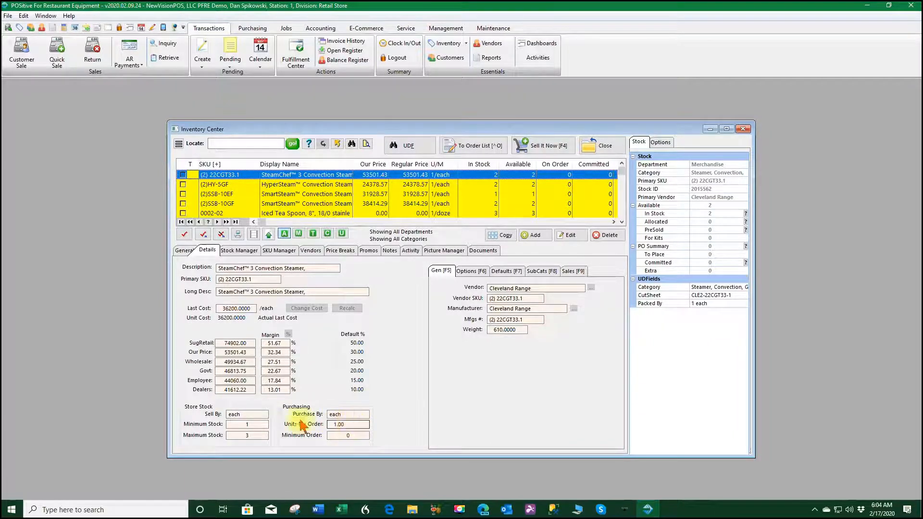
pyautogui.click(246, 415)
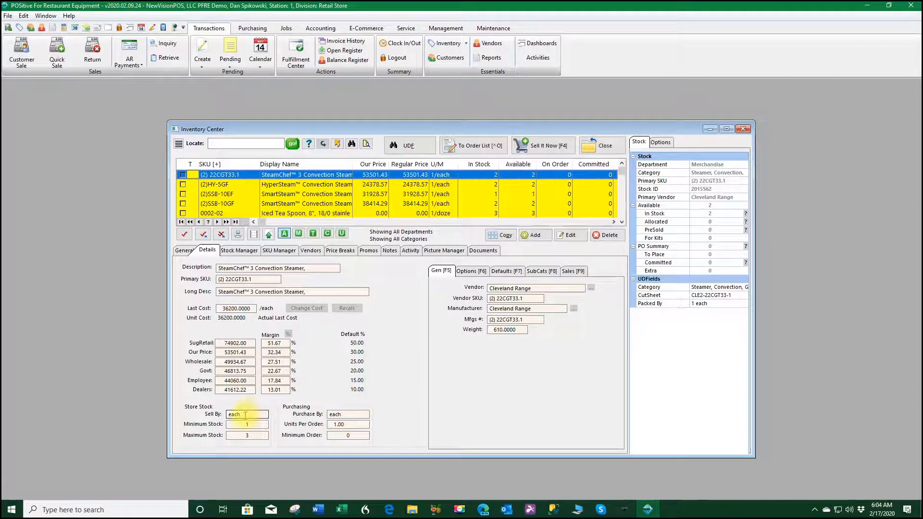
pyautogui.click(350, 414)
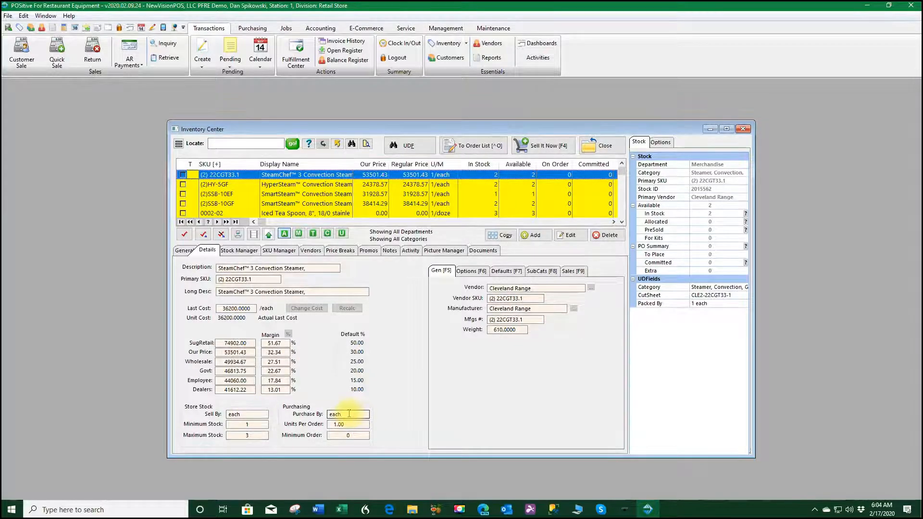
pyautogui.click(353, 424)
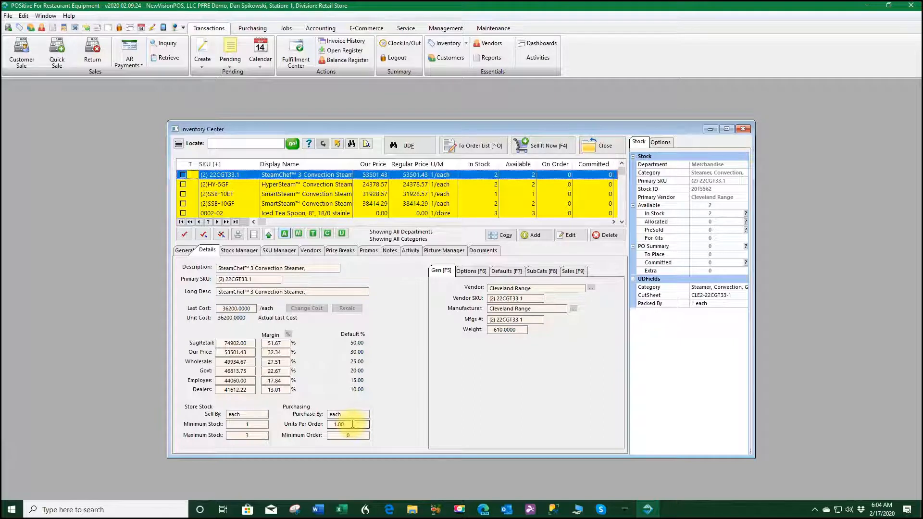
pyautogui.click(355, 437)
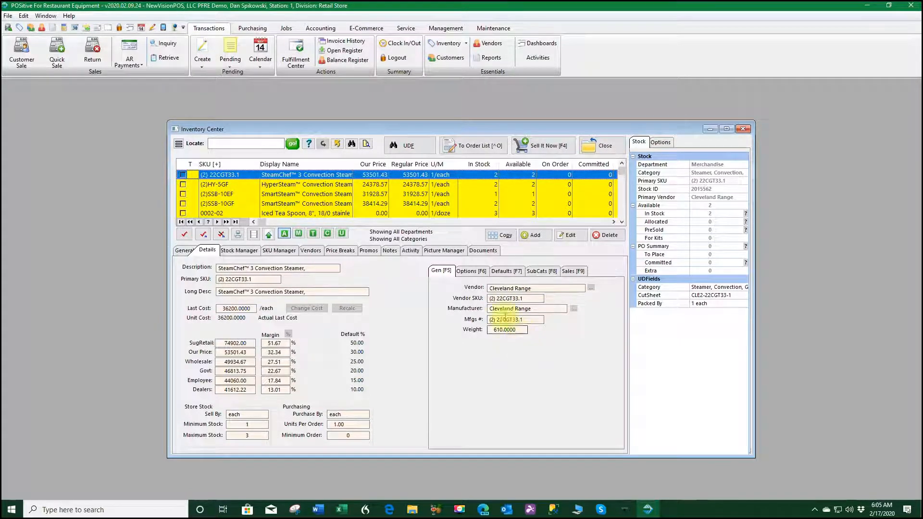
pyautogui.click(467, 273)
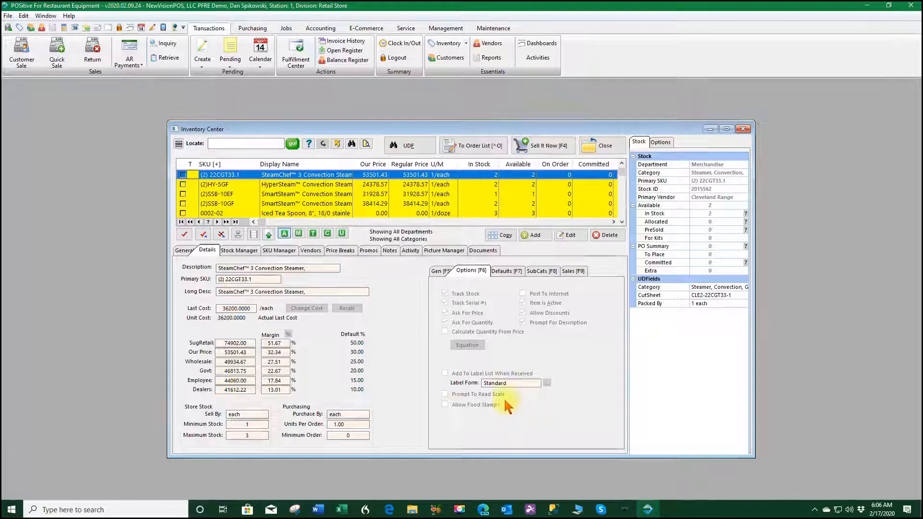
pyautogui.click(508, 272)
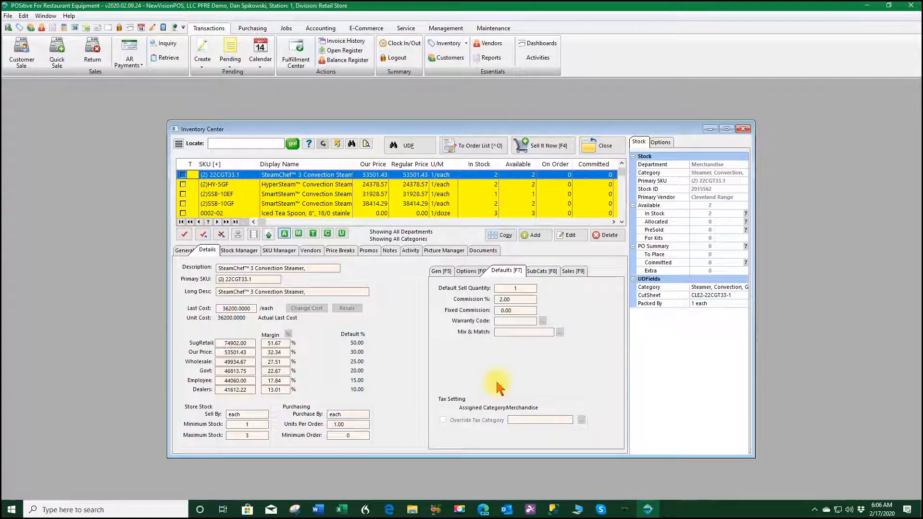
# List the steamer's sold and in-stock serial numbers in the Stock Manager, and examine the highlighted serial number's status, hold and log details
pyautogui.click(236, 251)
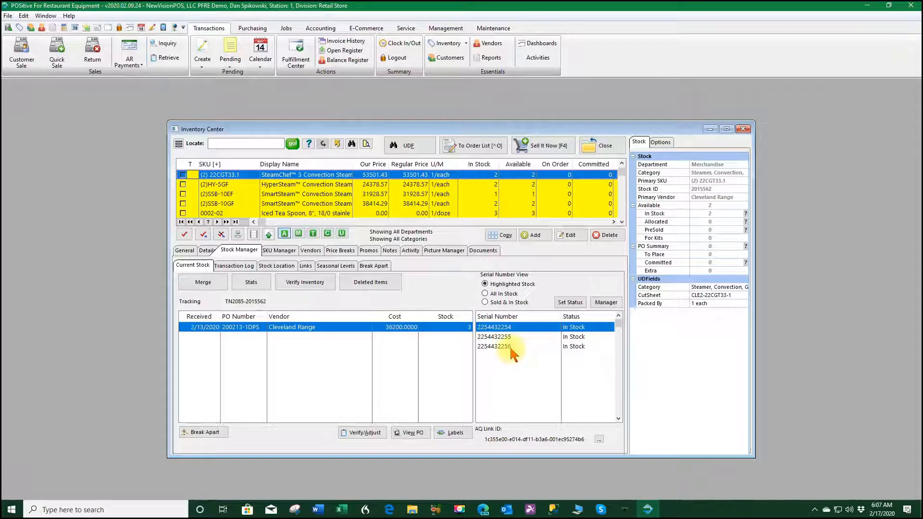
pyautogui.click(485, 303)
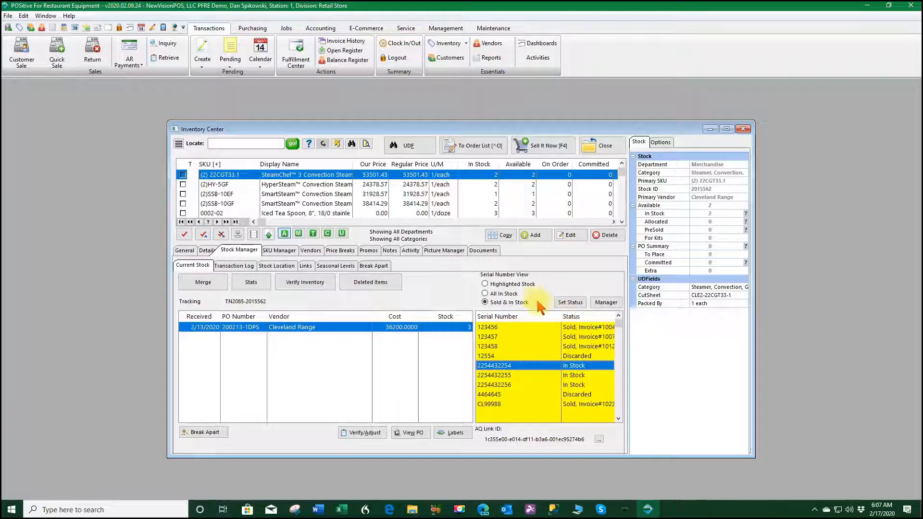
pyautogui.click(569, 304)
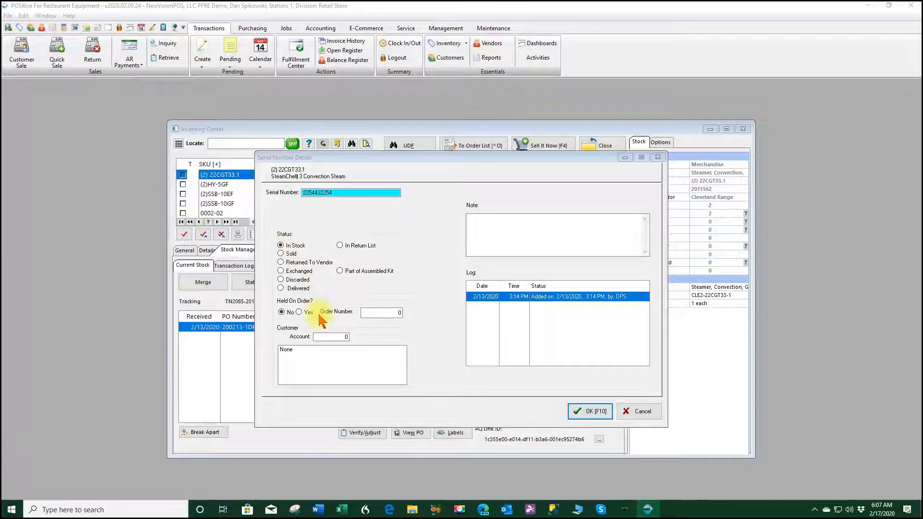
pyautogui.click(370, 313)
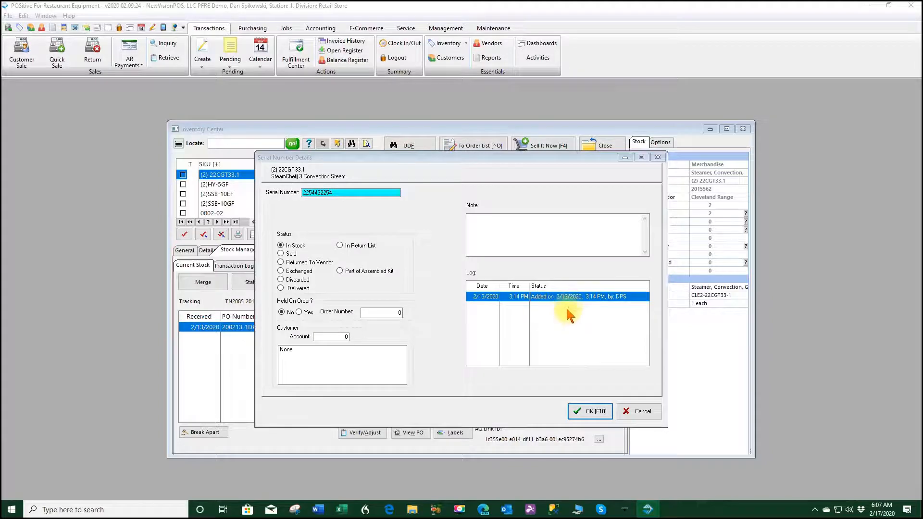
pyautogui.click(593, 412)
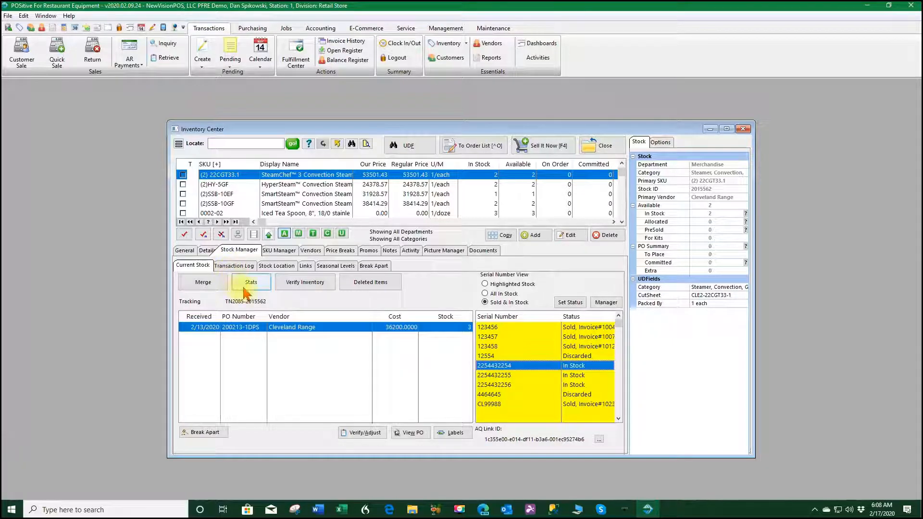
# Examine the Inventory Merge item list without merging anything, and view the inventory item statistics
pyautogui.click(203, 283)
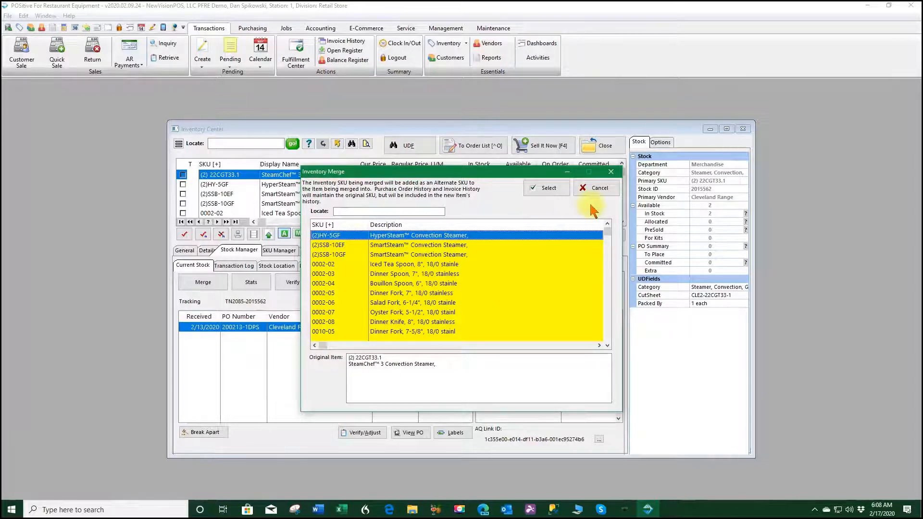
pyautogui.click(601, 188)
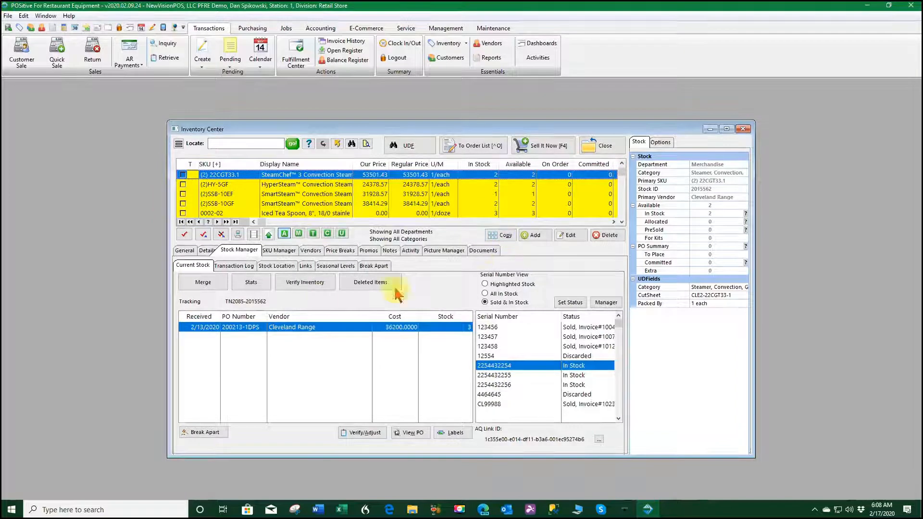
pyautogui.click(249, 284)
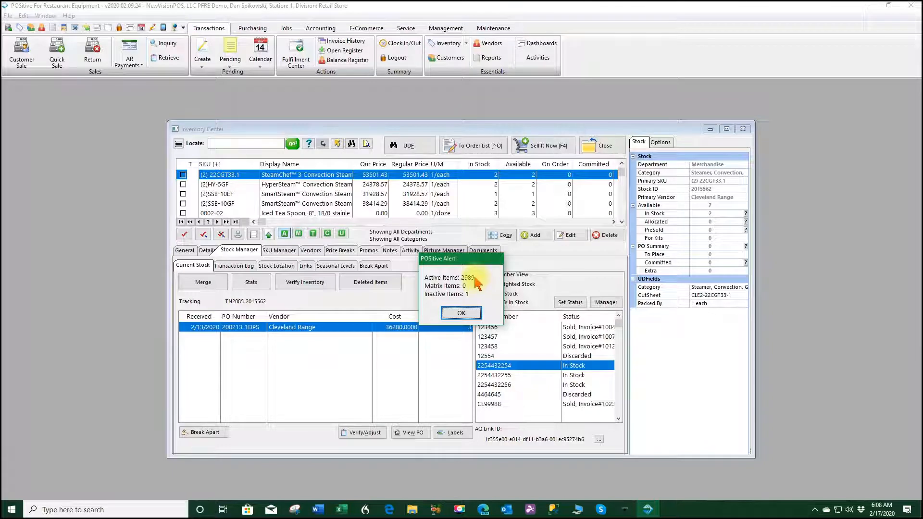
pyautogui.click(461, 312)
# Read the Verify Inventory explanation without running the verification, and examine the Deleted Items Manager's recover and purge options
pyautogui.click(301, 286)
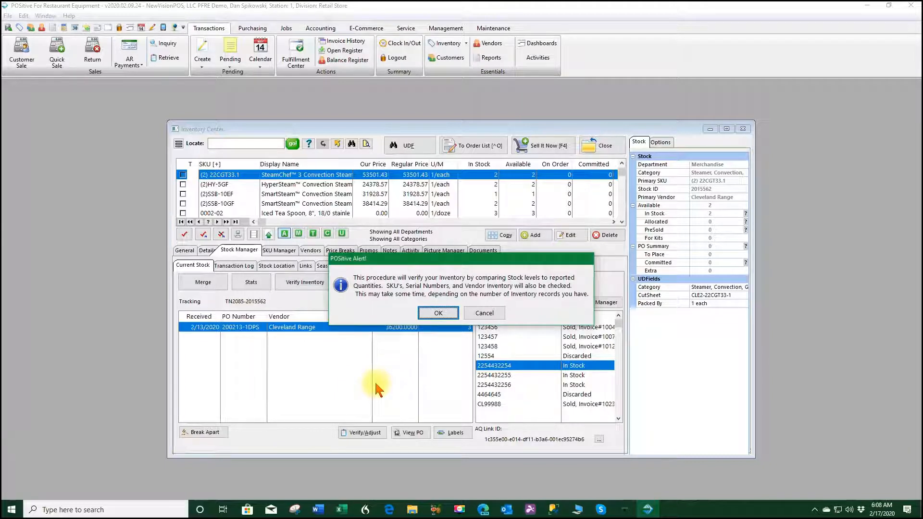
pyautogui.click(484, 315)
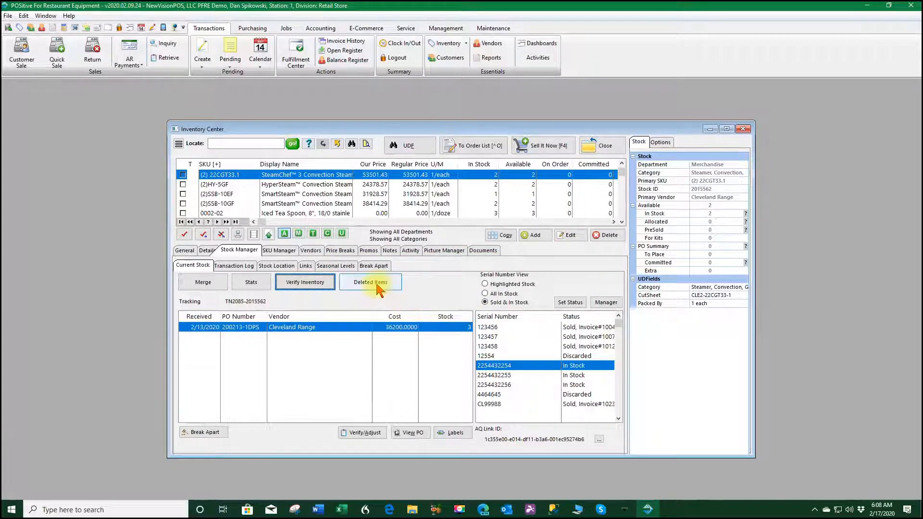
pyautogui.click(377, 286)
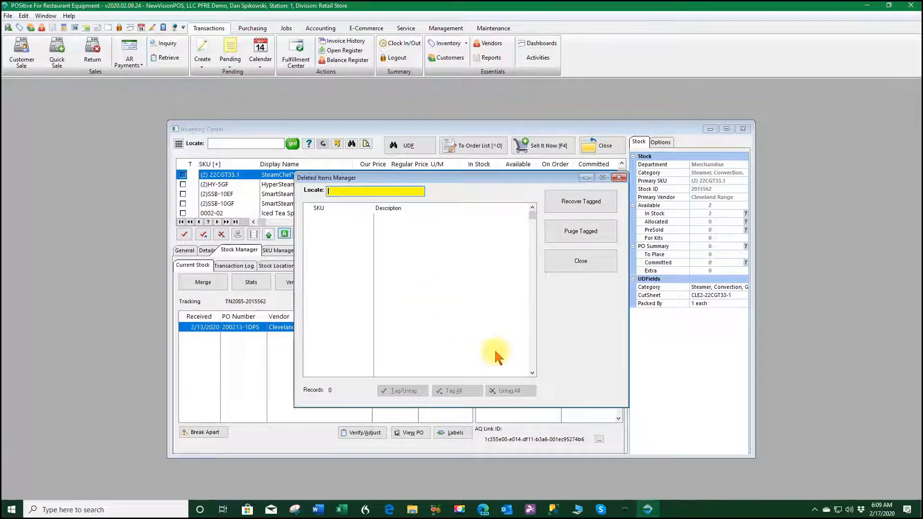
pyautogui.click(619, 177)
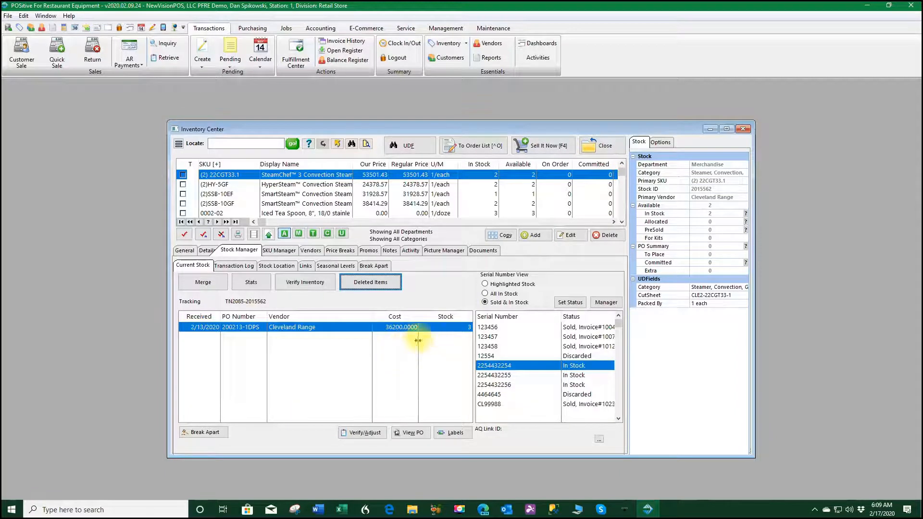
# Review the steamer's transaction log and its stock location quantities and move options
pyautogui.click(239, 266)
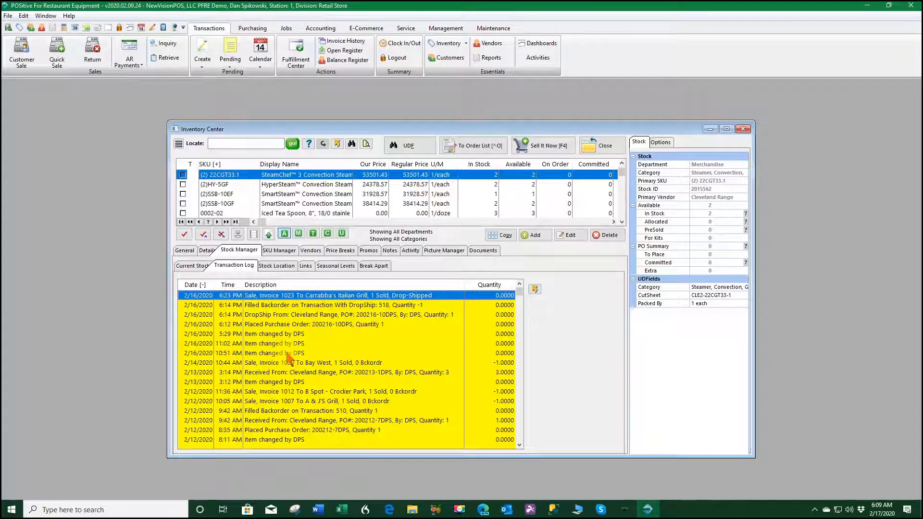
pyautogui.click(287, 269)
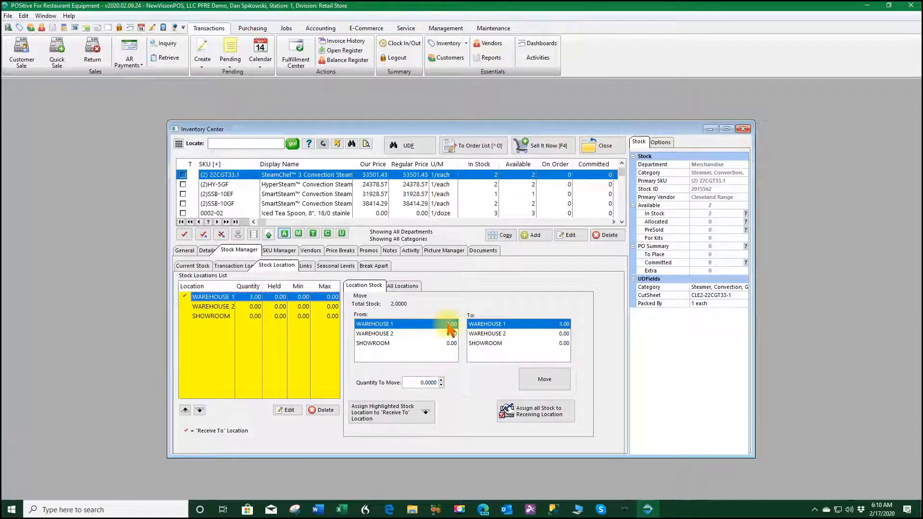
# Open the Linked Items Manager for the steamer and examine its suggested accessories, tag alongs and similar/related web items
pyautogui.click(305, 267)
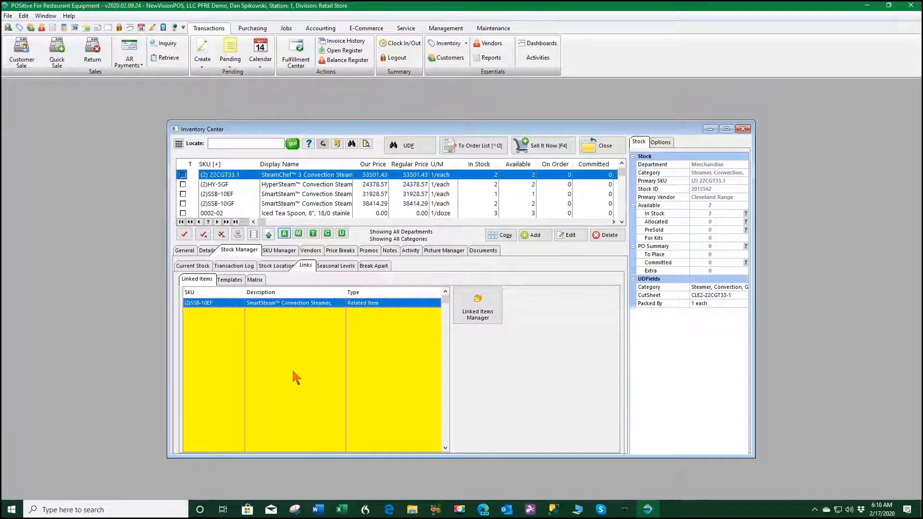
pyautogui.click(478, 303)
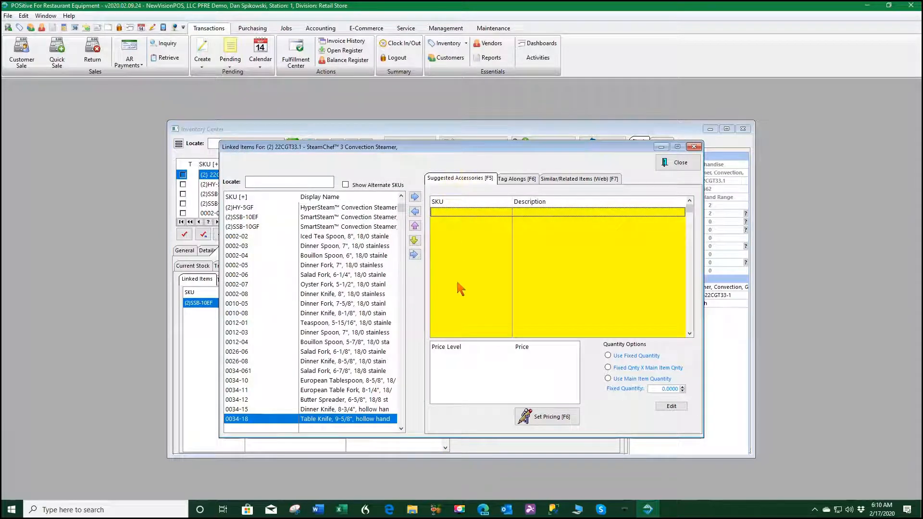
pyautogui.click(517, 179)
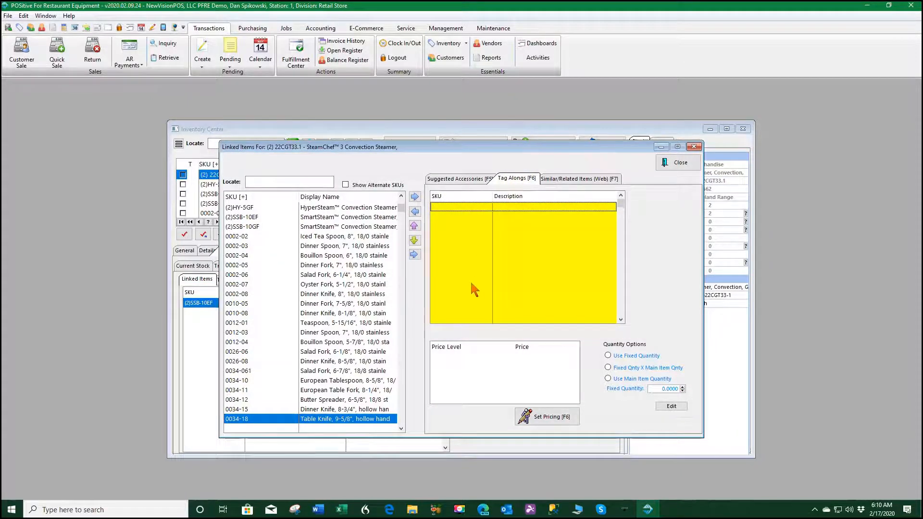
pyautogui.click(571, 180)
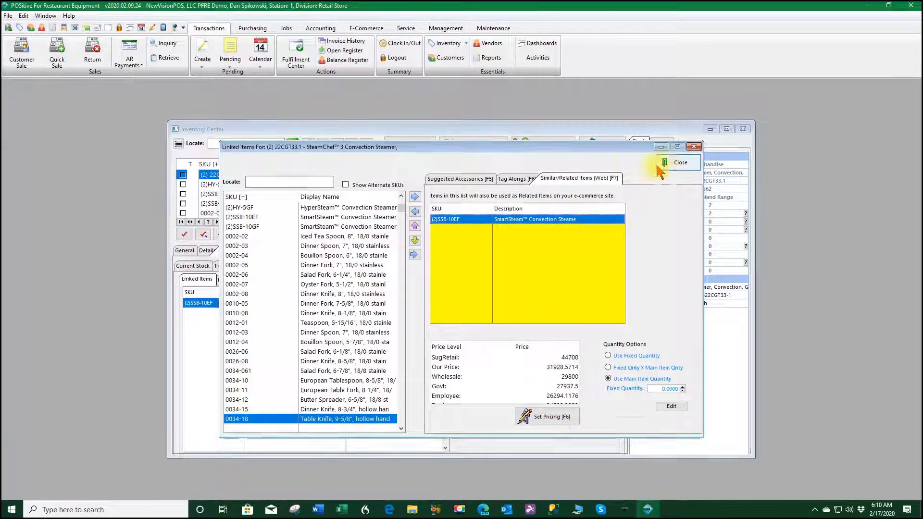
# Close the Linked Items Manager, and review the steamer's Winter seasonal stock levels and its break apart list without changing anything
pyautogui.click(680, 163)
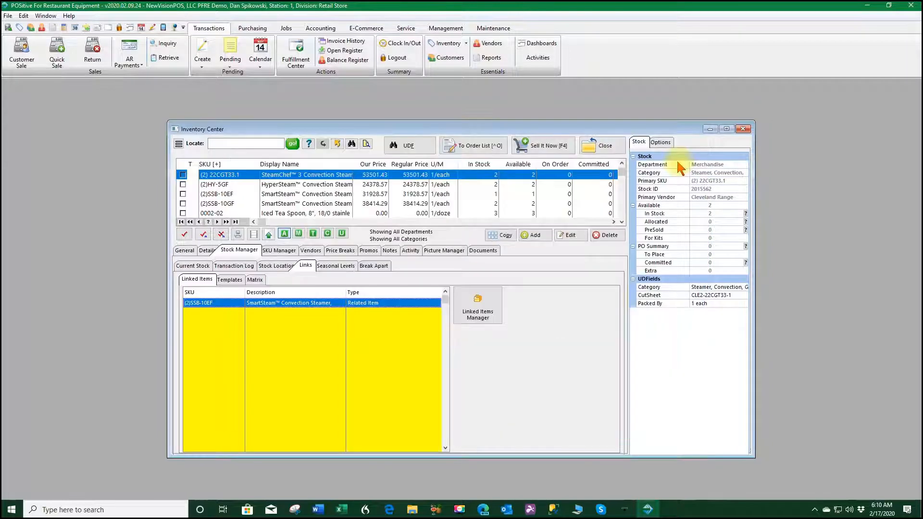
pyautogui.click(334, 266)
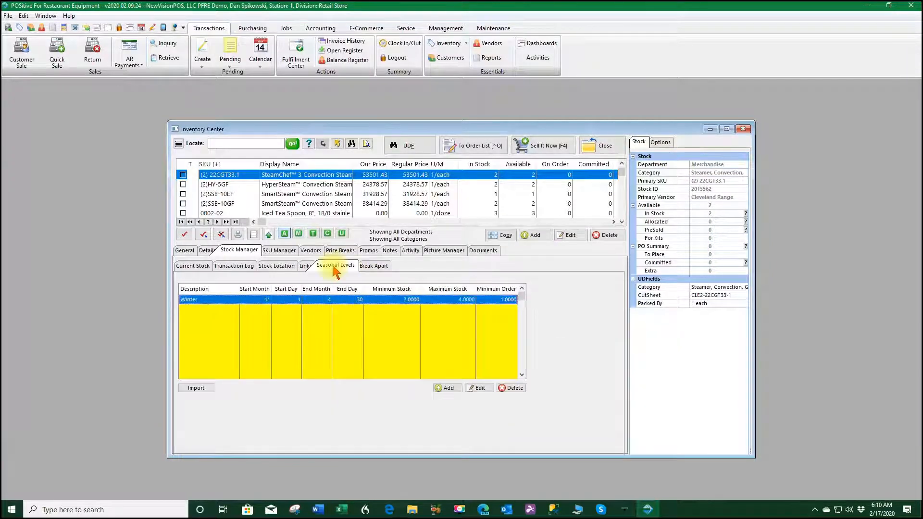
pyautogui.click(479, 390)
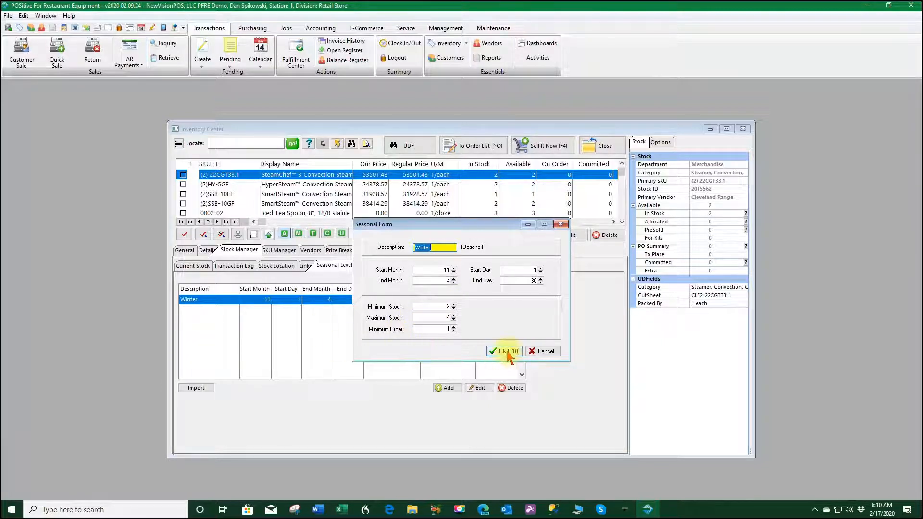
pyautogui.click(544, 354)
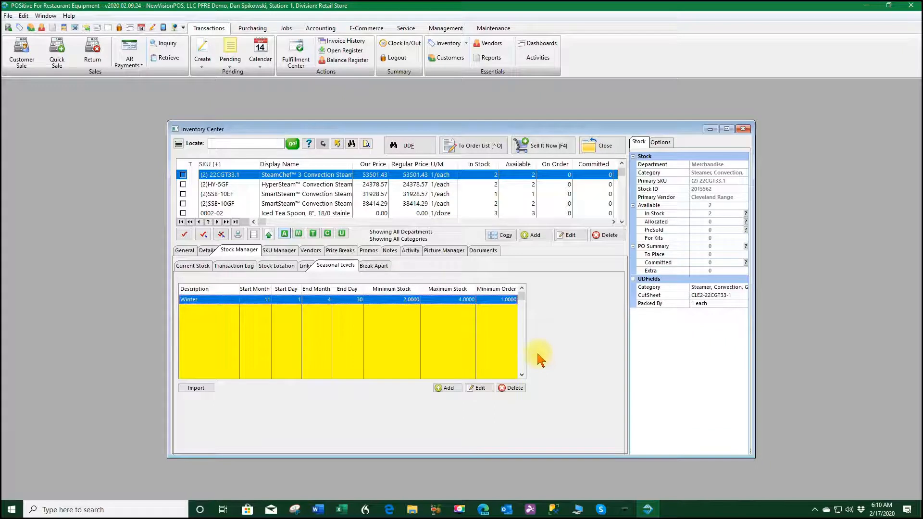
pyautogui.click(382, 268)
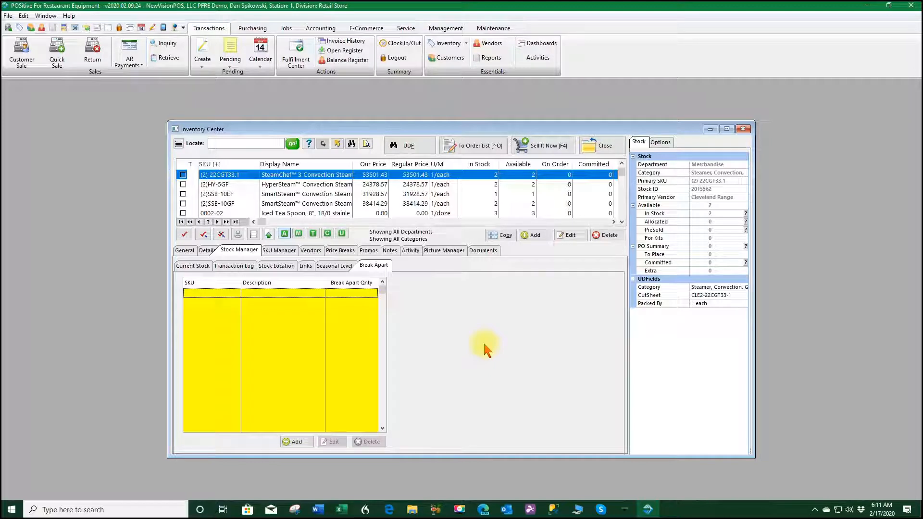
# Review the steamer's primary and alternate SKUs and its Cleveland Range vendor record
pyautogui.click(275, 251)
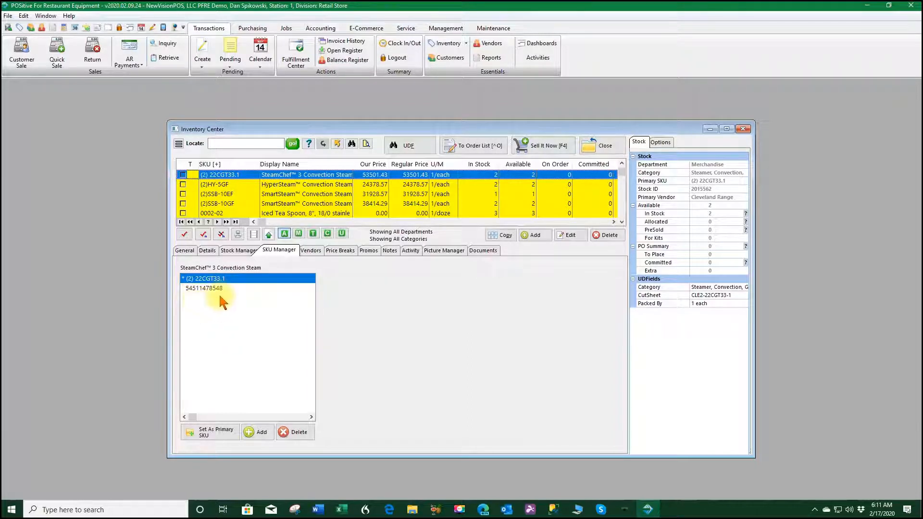
pyautogui.click(312, 252)
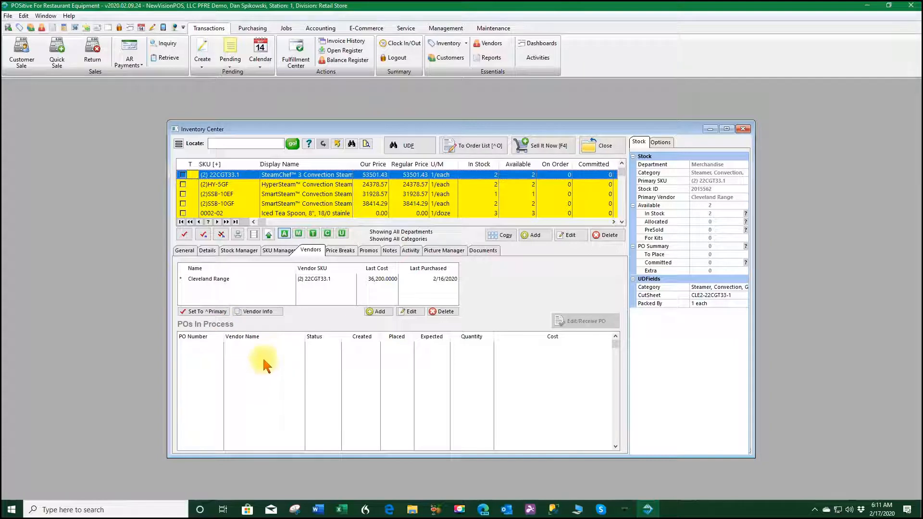
pyautogui.click(199, 282)
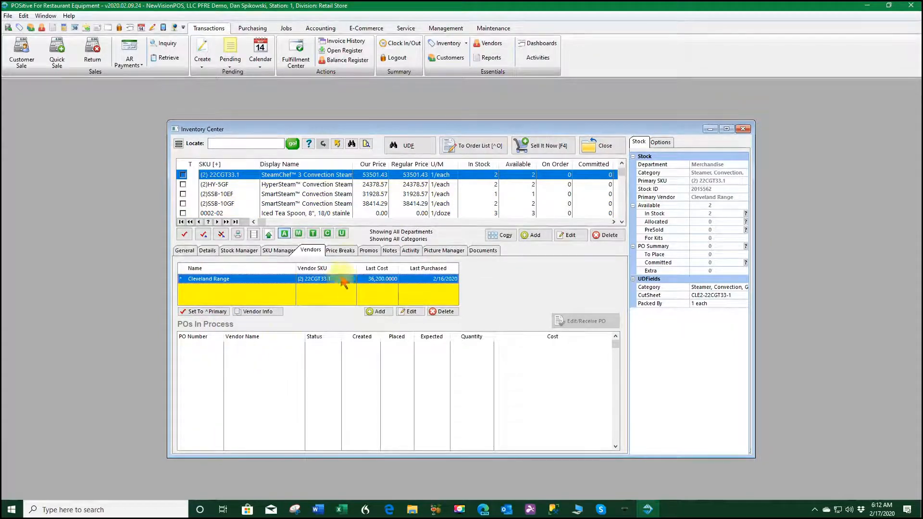
# Examine the steamer's price break form and its March 2020 promotional pricing without saving any changes
pyautogui.click(345, 254)
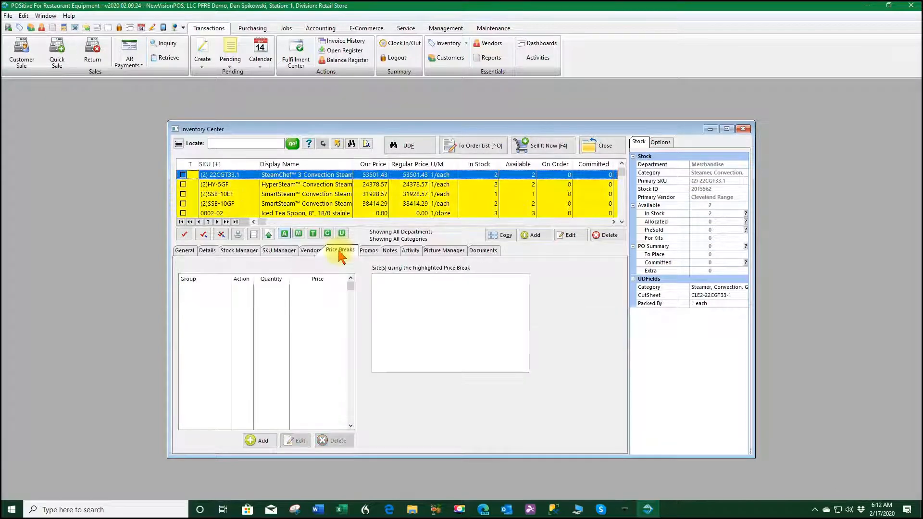
pyautogui.click(263, 441)
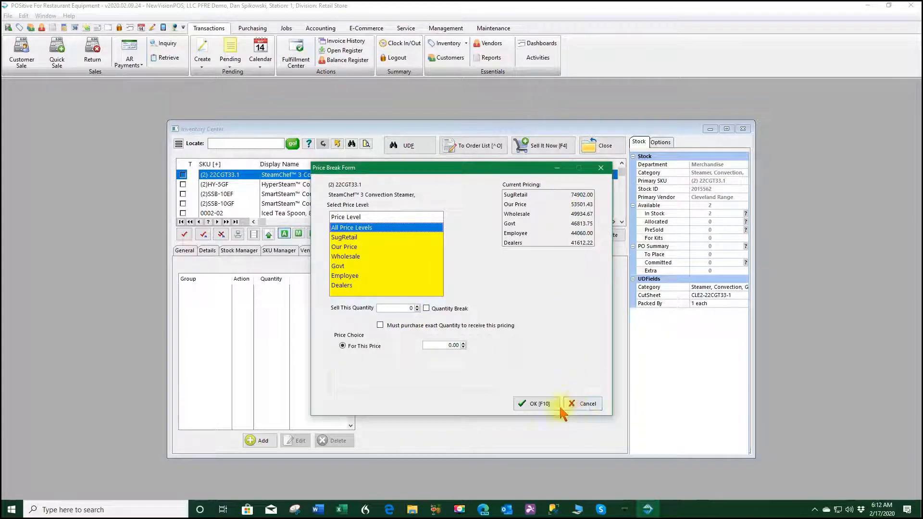
pyautogui.click(583, 405)
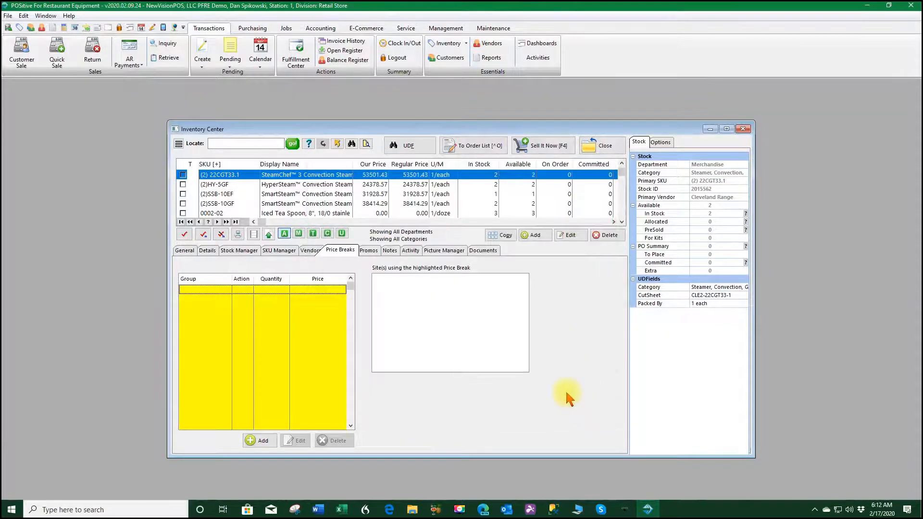
pyautogui.click(370, 251)
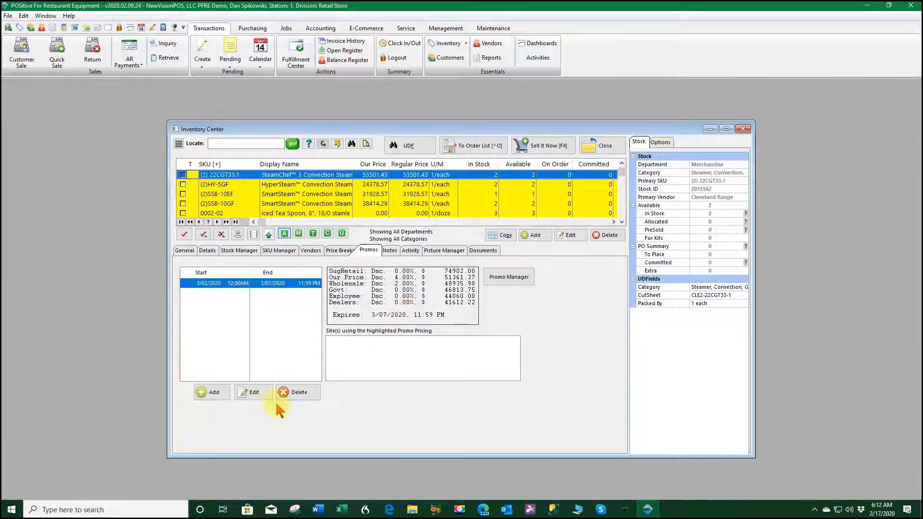
pyautogui.click(257, 394)
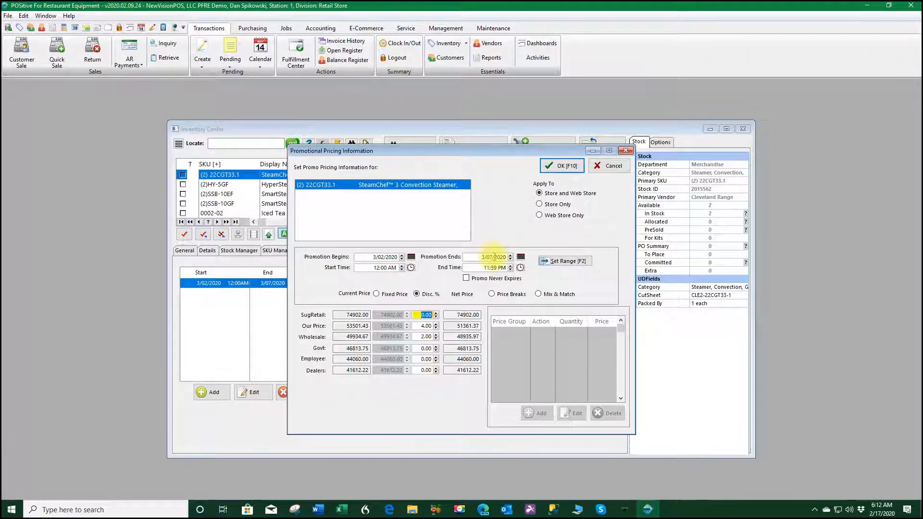
pyautogui.click(607, 168)
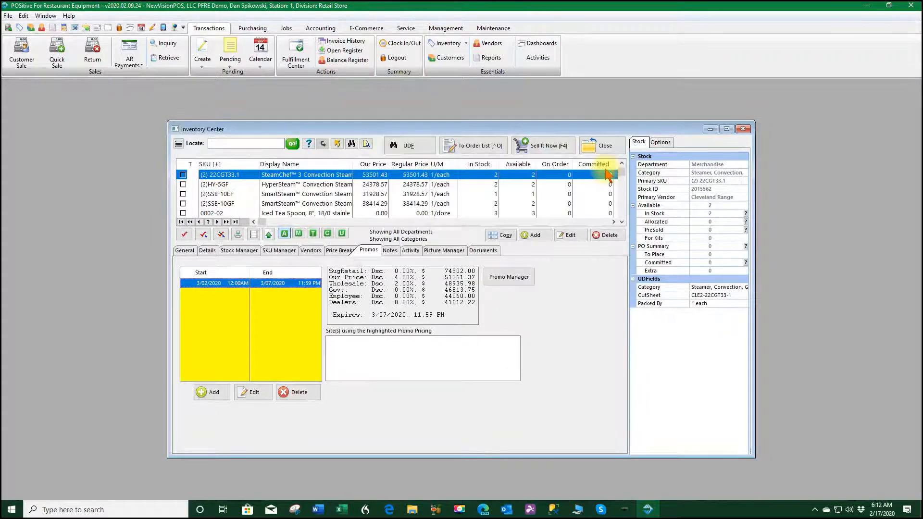
# Read the steamer's transaction, standard, extended/web, purchase order and internal notes
pyautogui.click(389, 251)
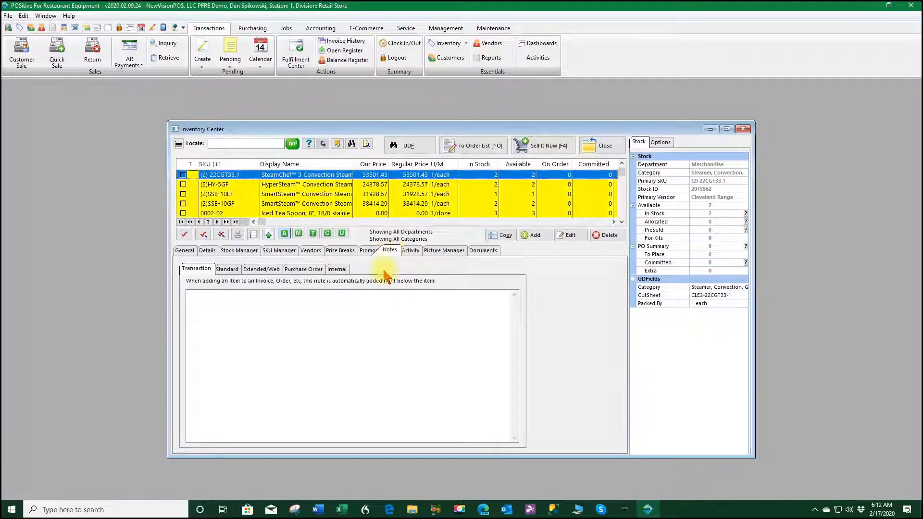
pyautogui.click(228, 271)
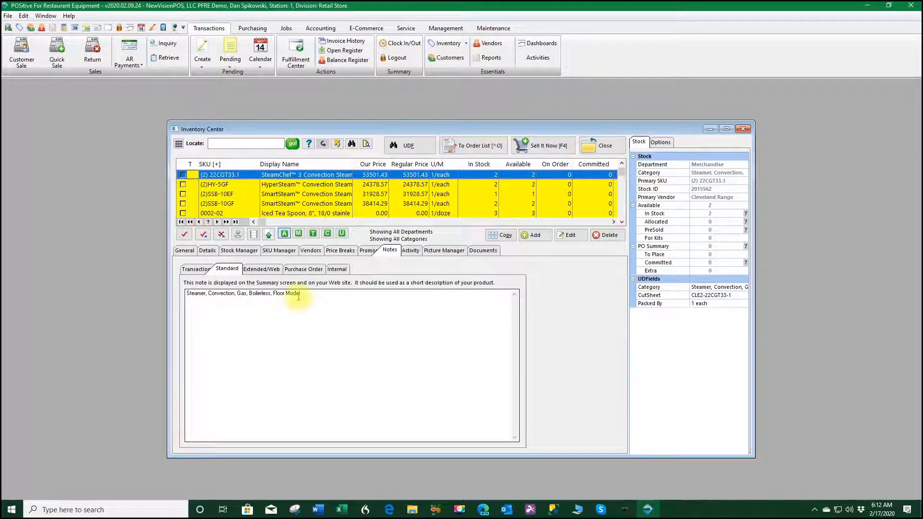
pyautogui.click(261, 269)
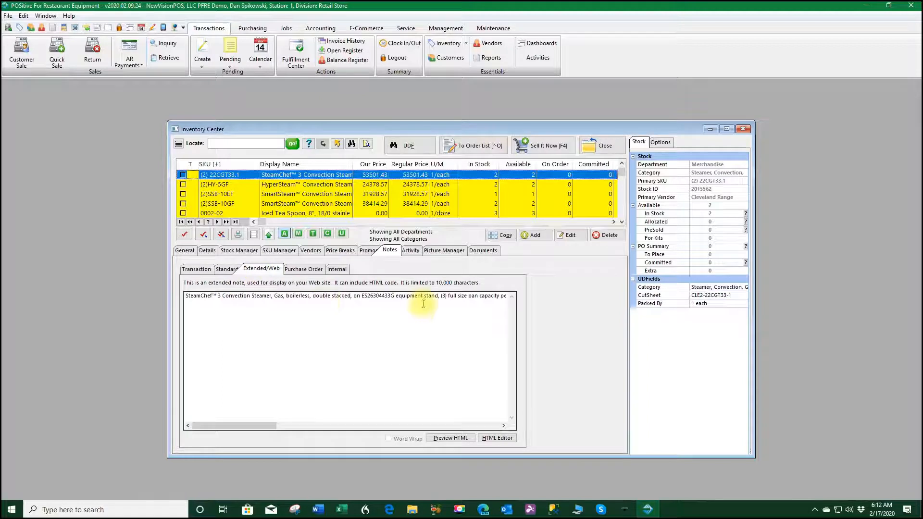
pyautogui.click(310, 271)
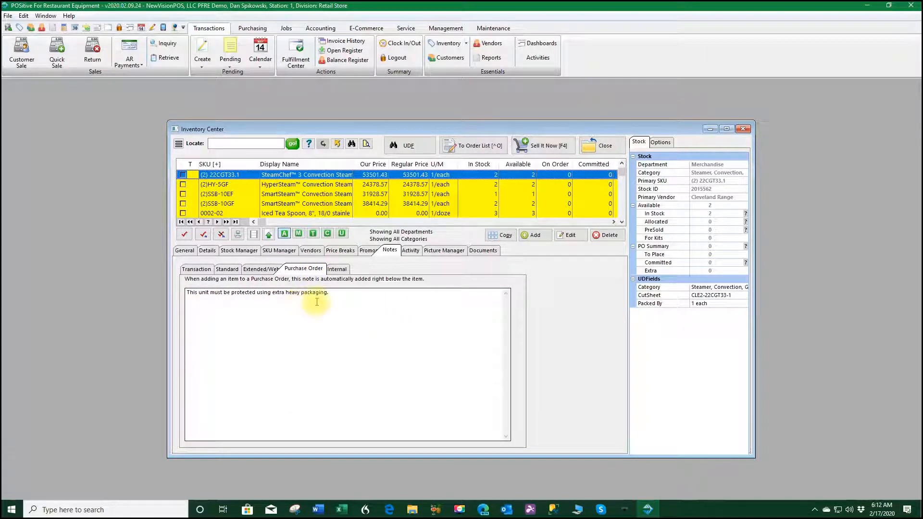
pyautogui.click(337, 269)
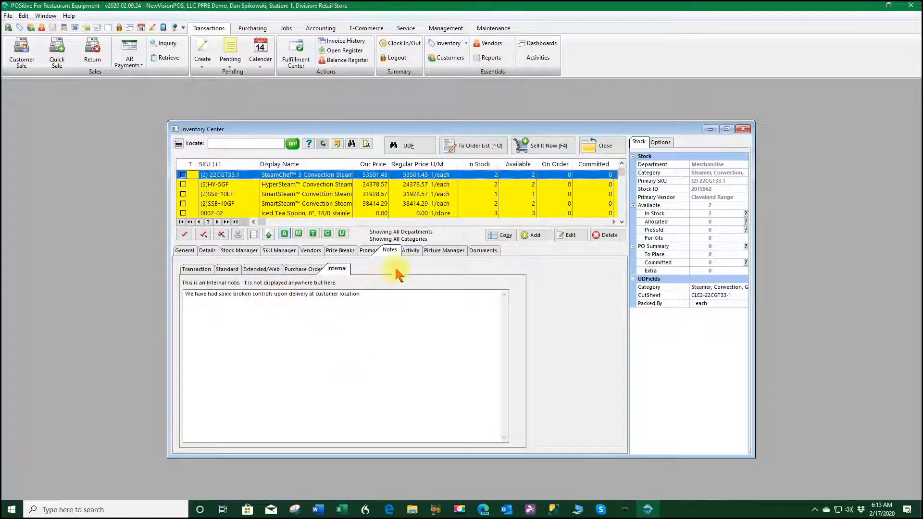
# Review the steamer's activity: customer orders, purchase order history and sales history
pyautogui.click(411, 252)
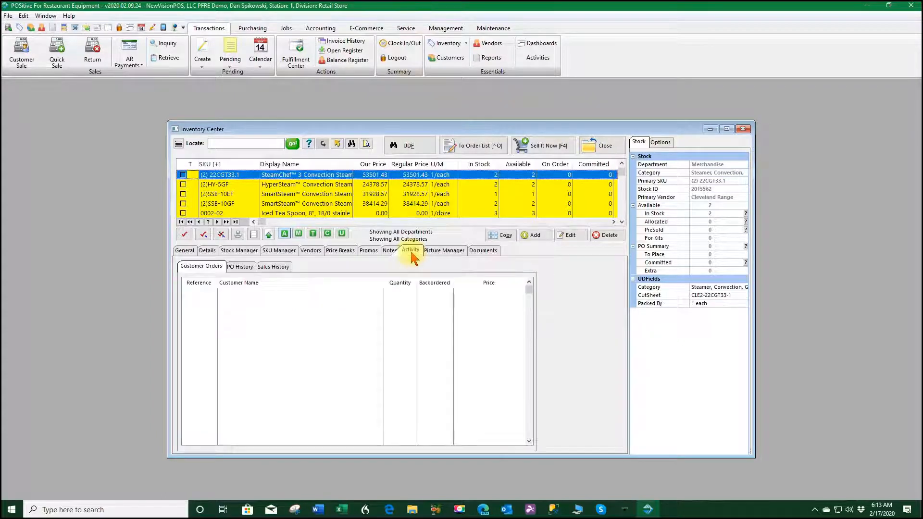
pyautogui.click(238, 268)
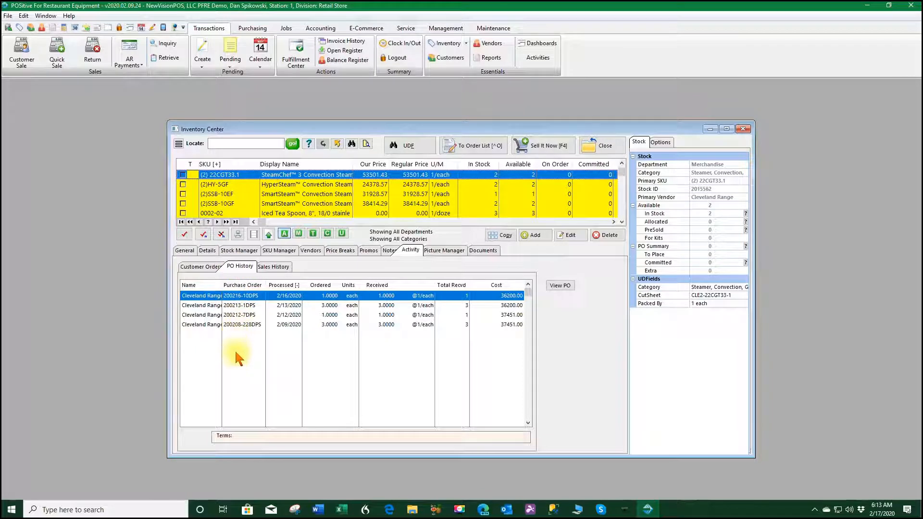
pyautogui.click(197, 267)
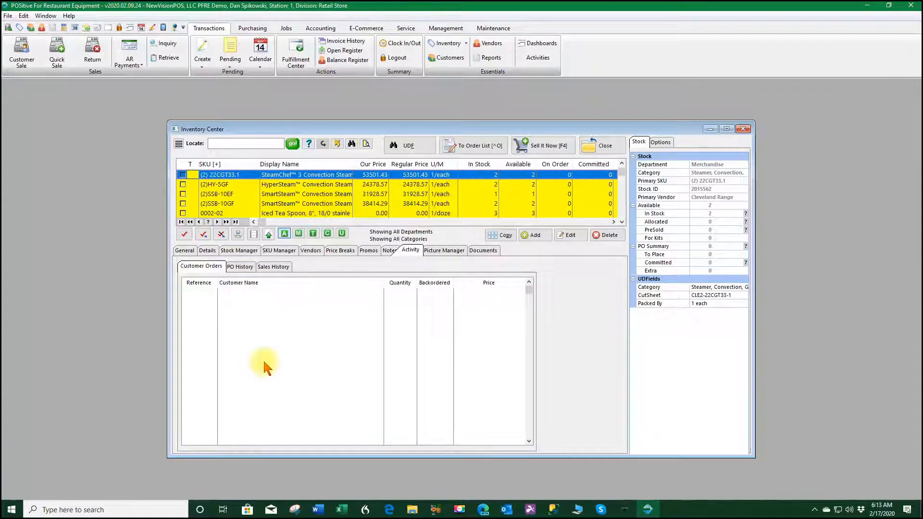
pyautogui.click(274, 268)
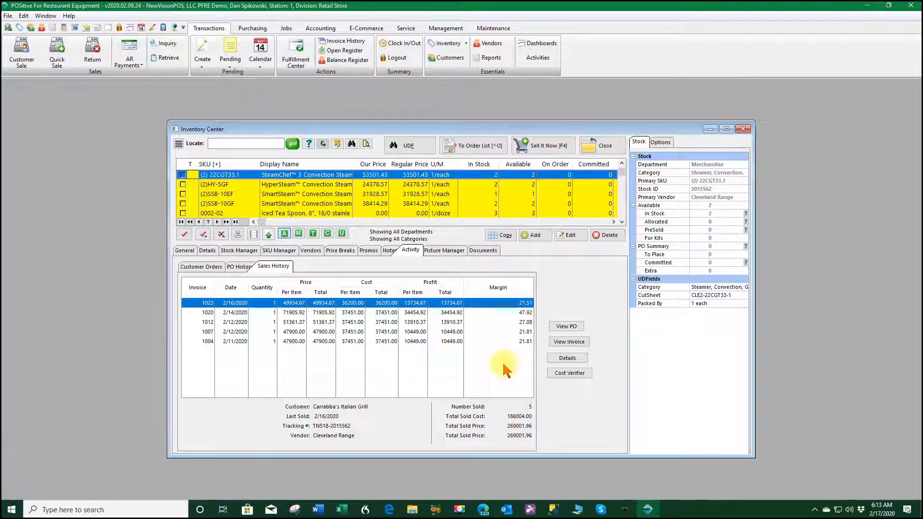
# For the 2/11/2020 sale, examine the sales summary's revenue and profit charts, and view the sale's invoice
pyautogui.click(411, 342)
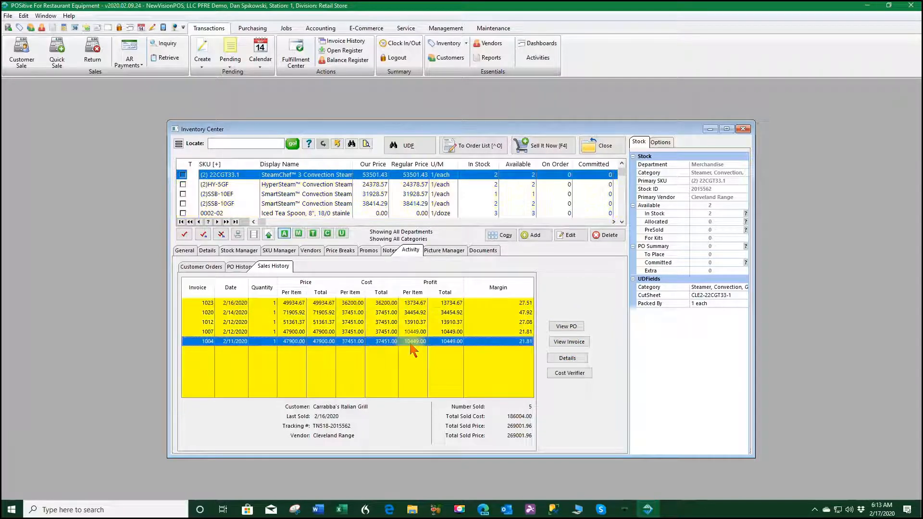
pyautogui.click(569, 362)
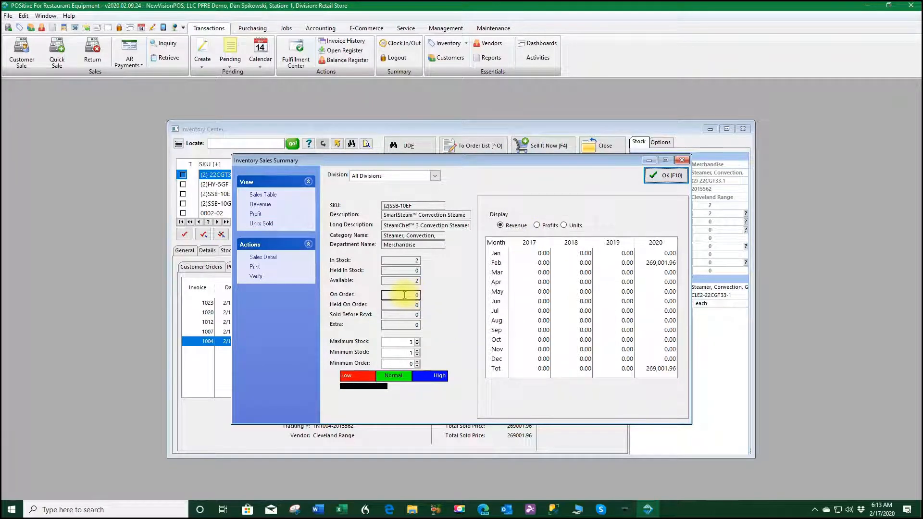
pyautogui.click(262, 205)
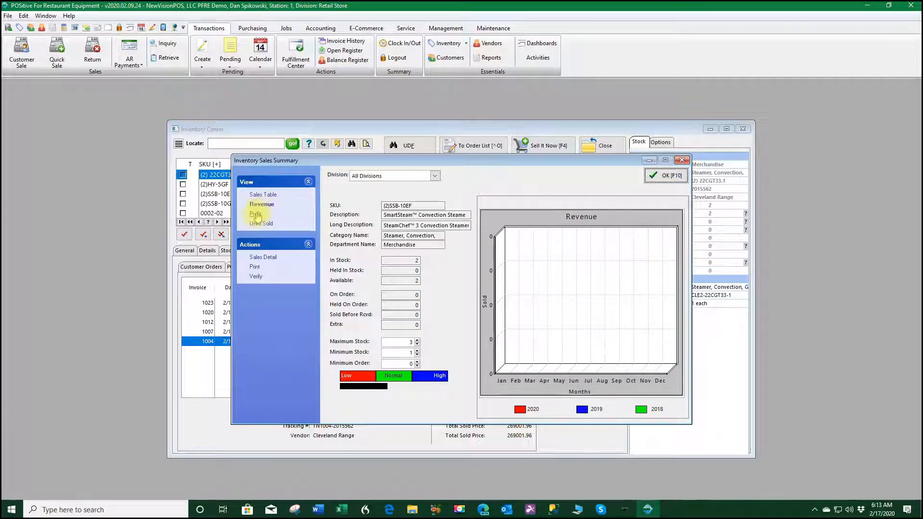
pyautogui.click(257, 215)
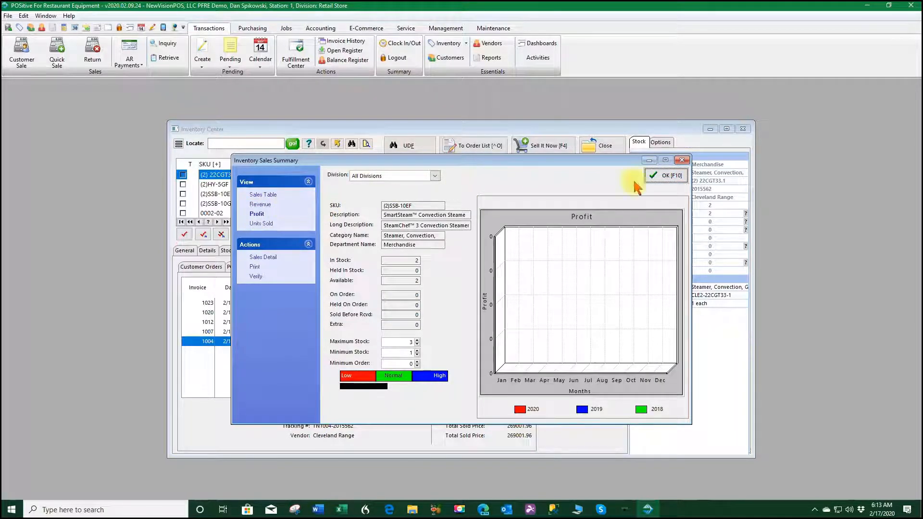
pyautogui.click(664, 176)
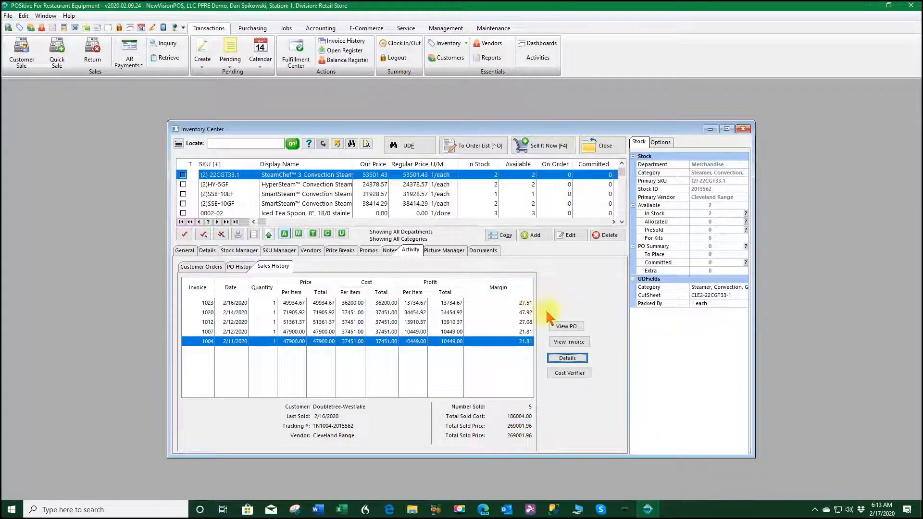
pyautogui.click(568, 343)
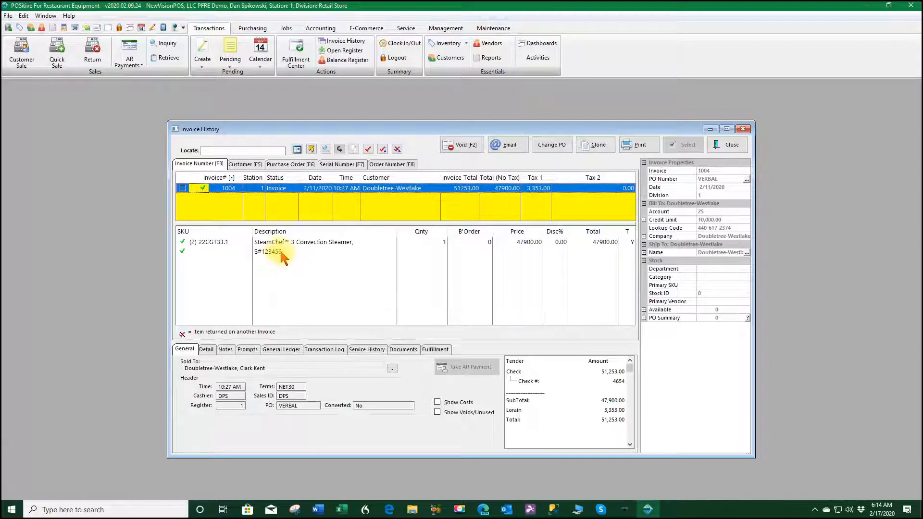
pyautogui.click(727, 146)
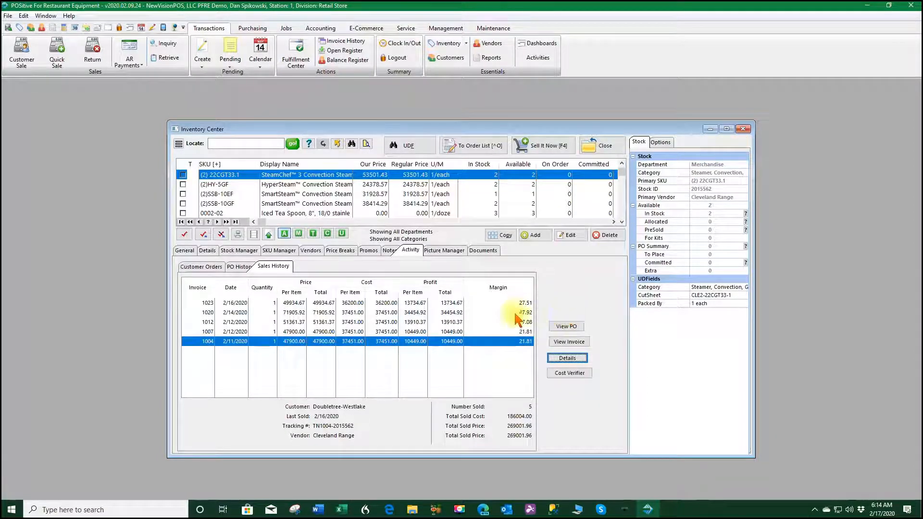
# View the steamer's picture, and open the Operator Manual from its attached documents to read through the first pages
pyautogui.click(443, 251)
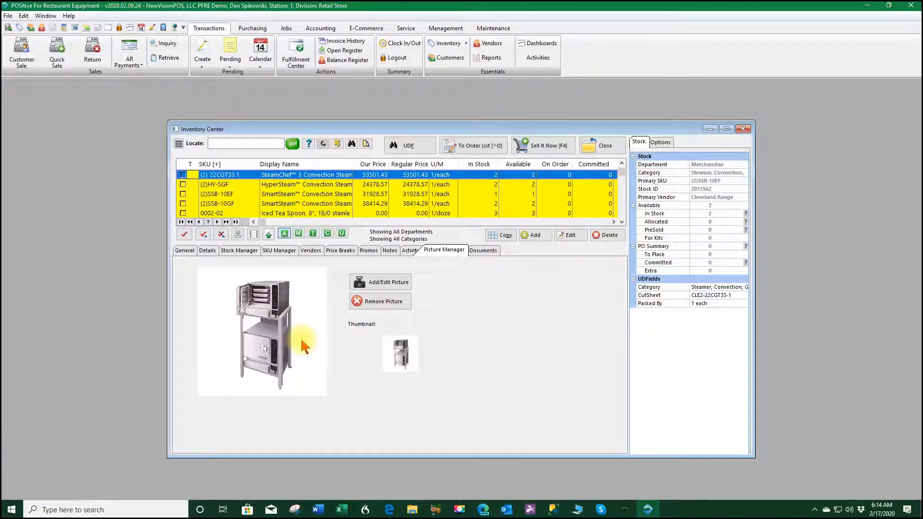
pyautogui.click(483, 251)
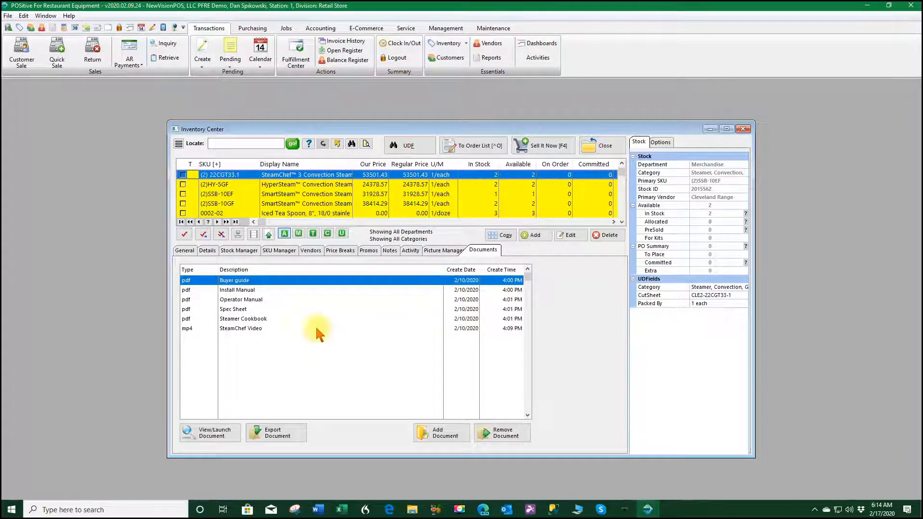
pyautogui.click(242, 300)
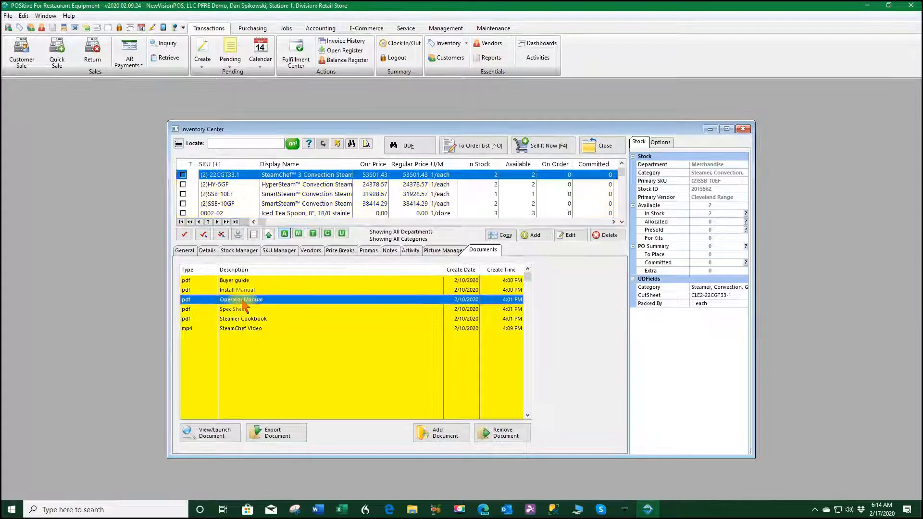
pyautogui.click(208, 437)
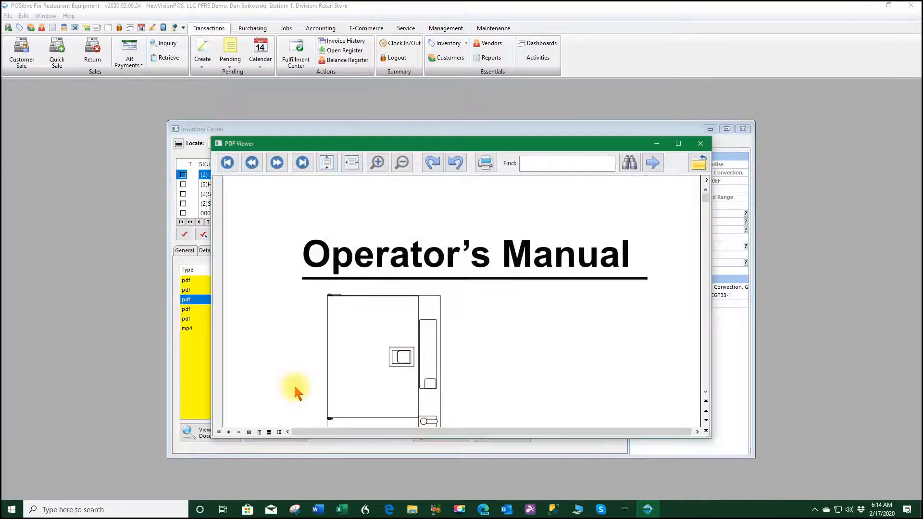
pyautogui.click(467, 319)
pyautogui.scroll(-10, 469, 325)
pyautogui.scroll(-10, 453, 334)
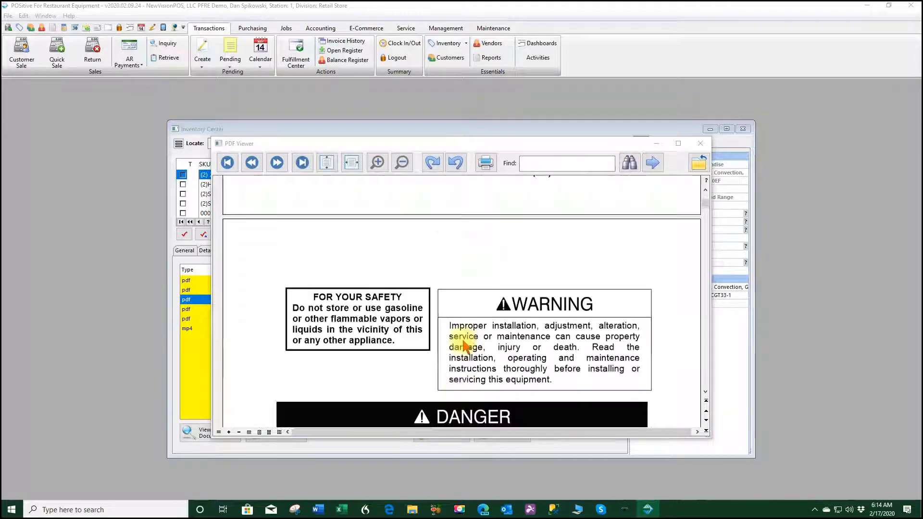
# Close the Operator Manual, then play the attached SteamChef Video, view it full screen and close the player
pyautogui.click(701, 143)
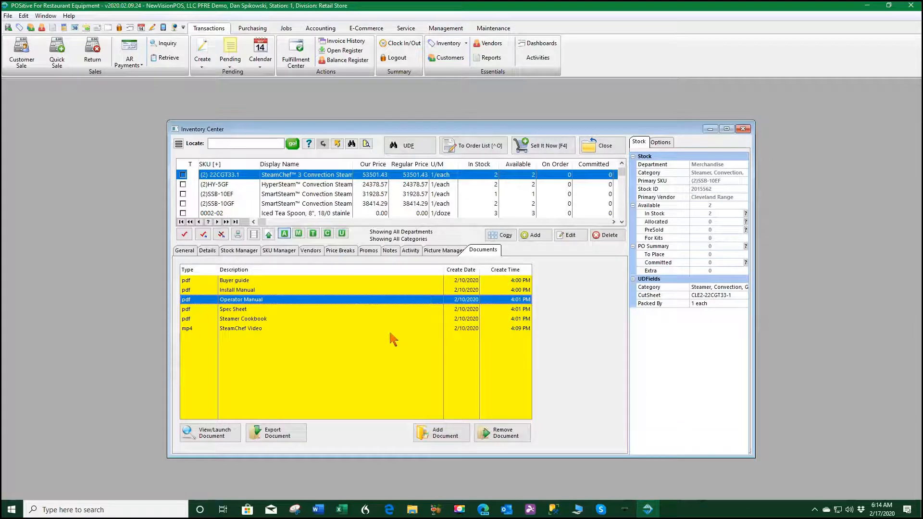
pyautogui.click(237, 327)
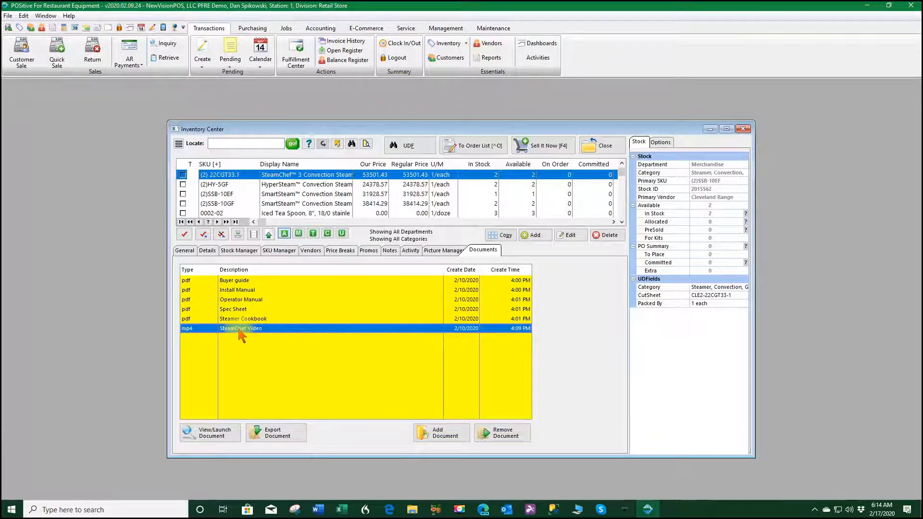
pyautogui.click(209, 437)
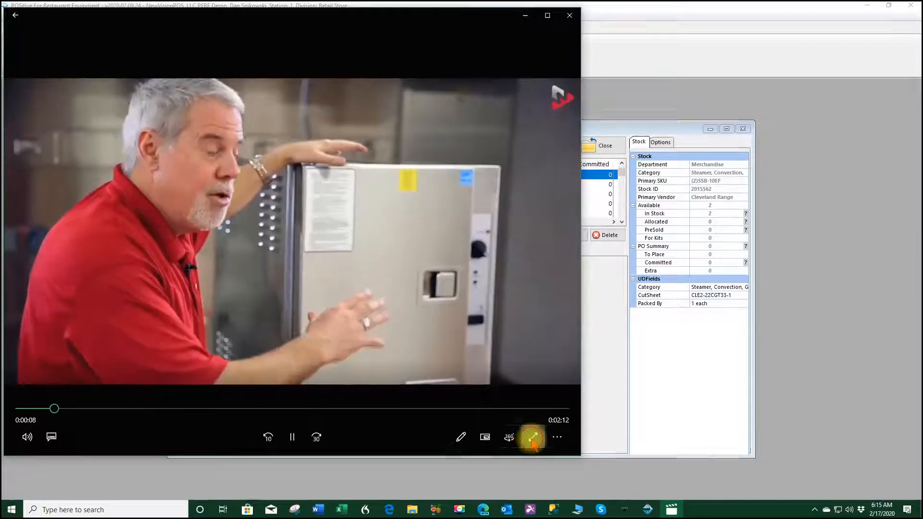
pyautogui.click(533, 437)
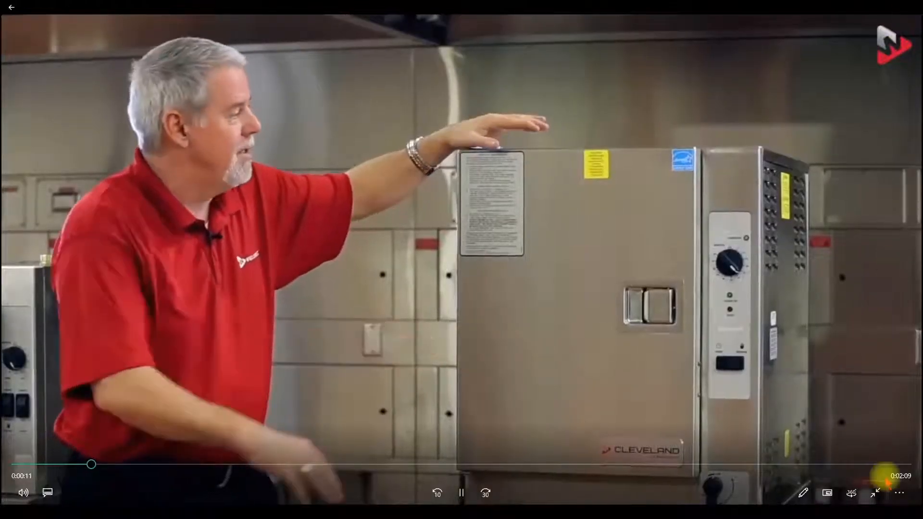
pyautogui.click(900, 493)
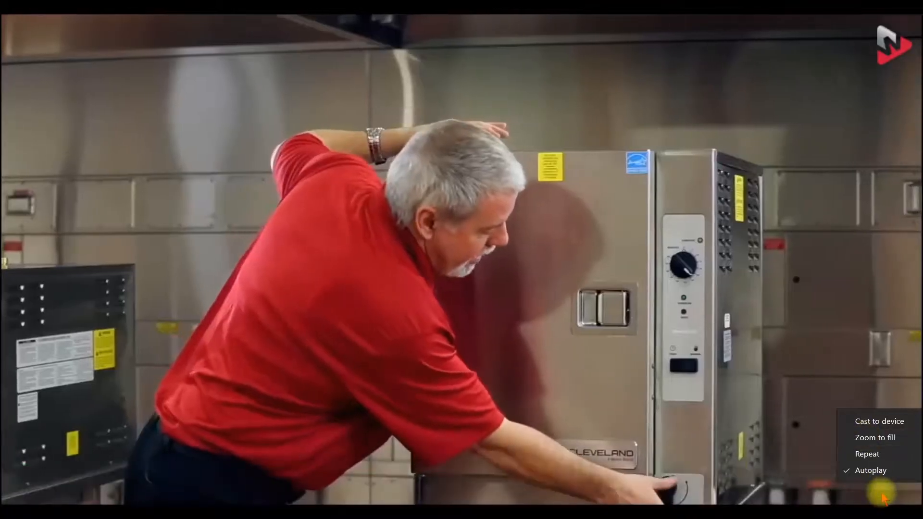
pyautogui.click(881, 494)
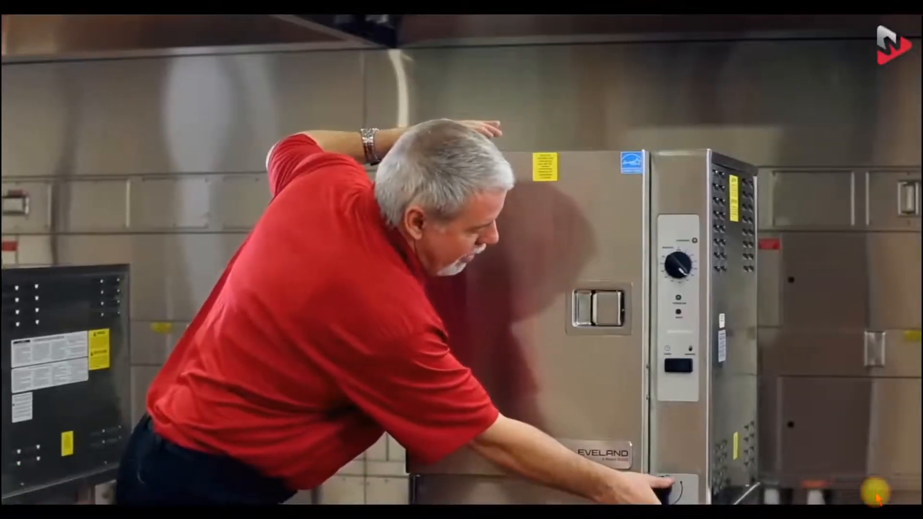
pyautogui.click(875, 494)
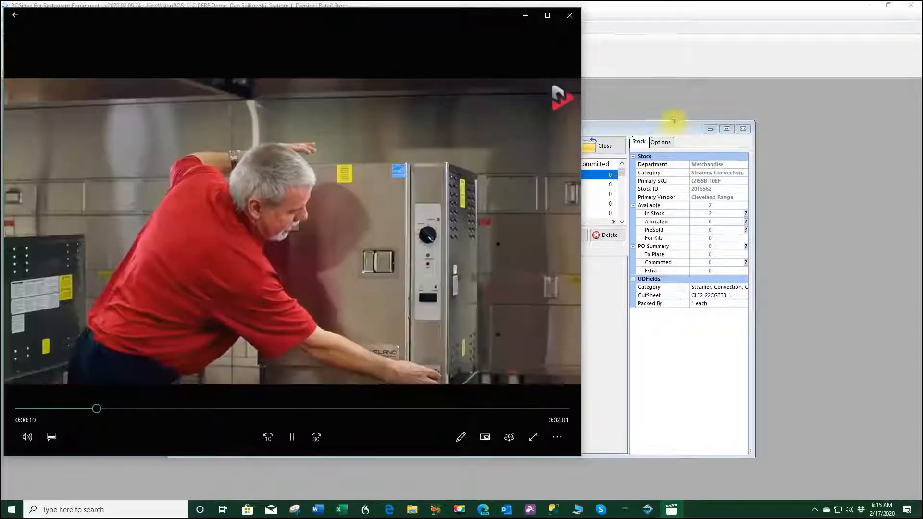
pyautogui.click(571, 12)
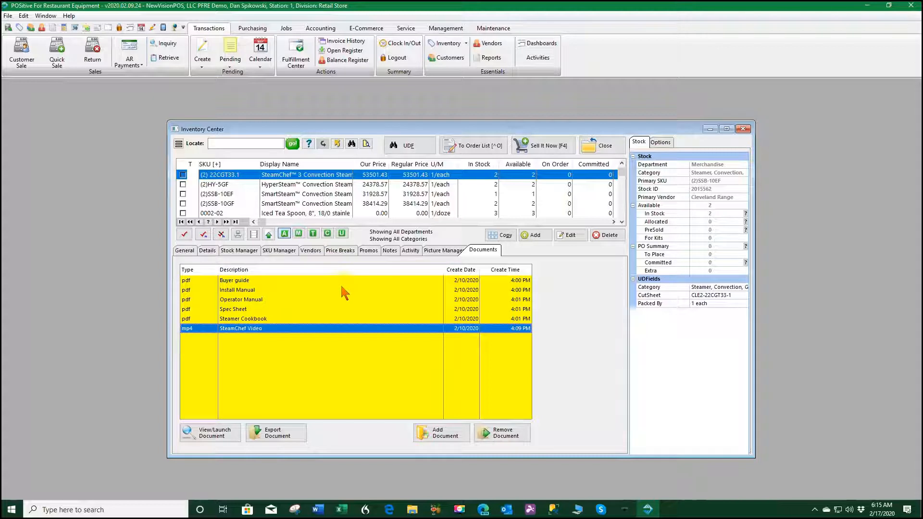
pyautogui.click(311, 330)
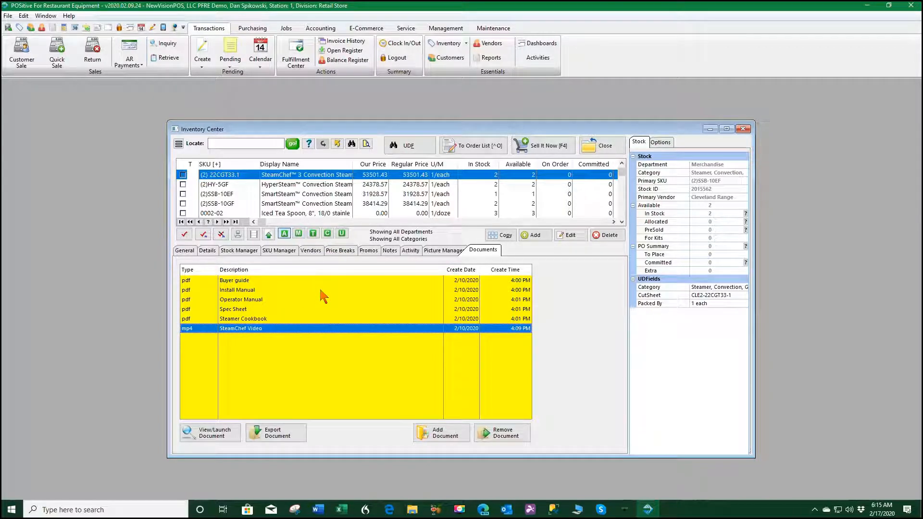
pyautogui.click(342, 271)
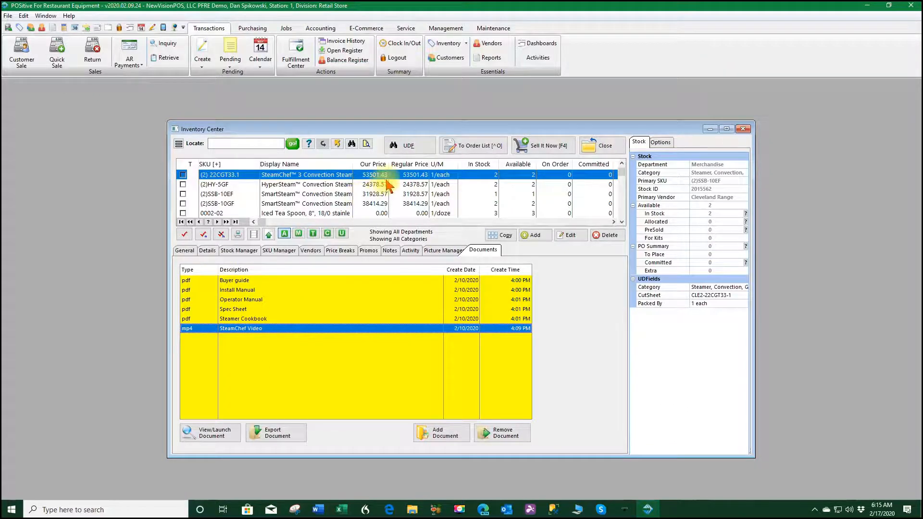
# Look over the UDF and Find Inventory search windows, and view the steamer's price, option and shipping details
pyautogui.click(409, 145)
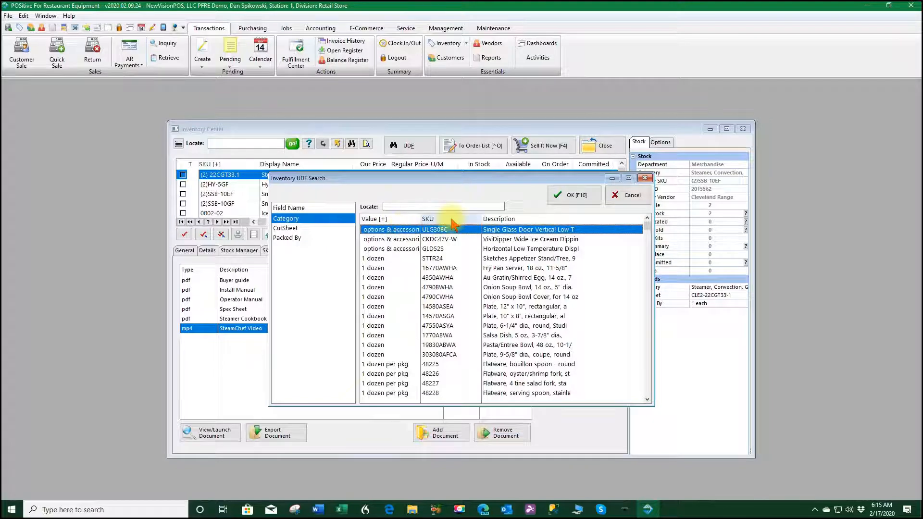
pyautogui.click(628, 197)
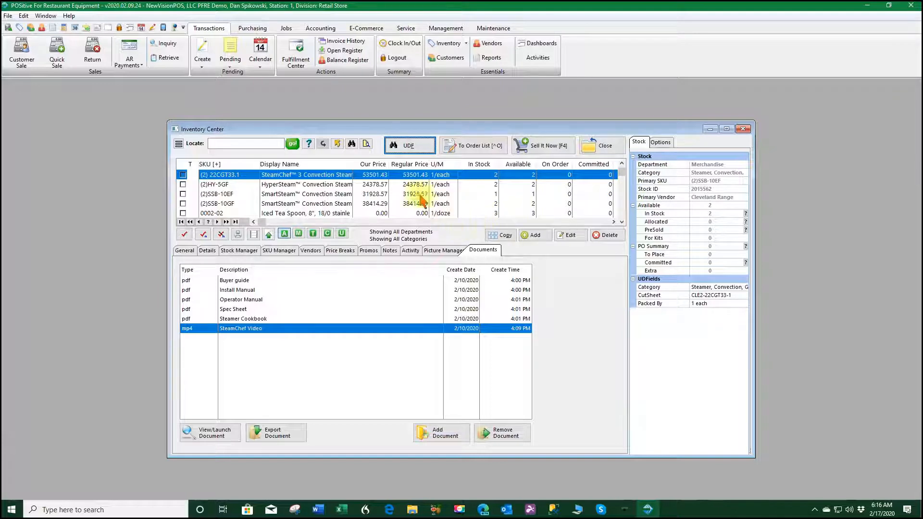
pyautogui.click(353, 142)
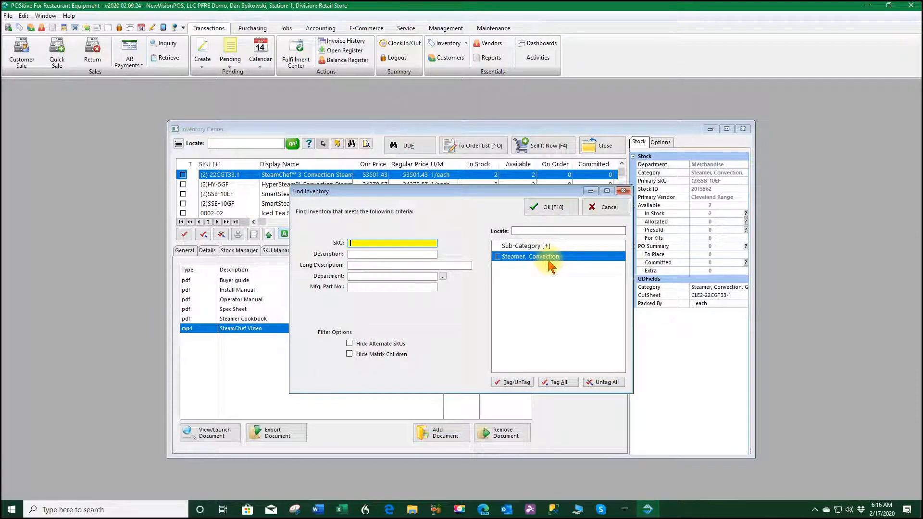
pyautogui.click(609, 207)
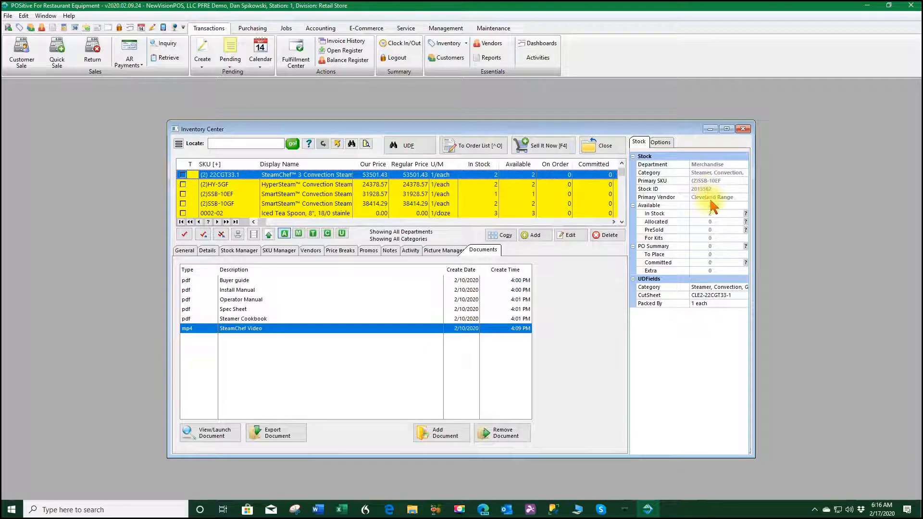
pyautogui.click(664, 145)
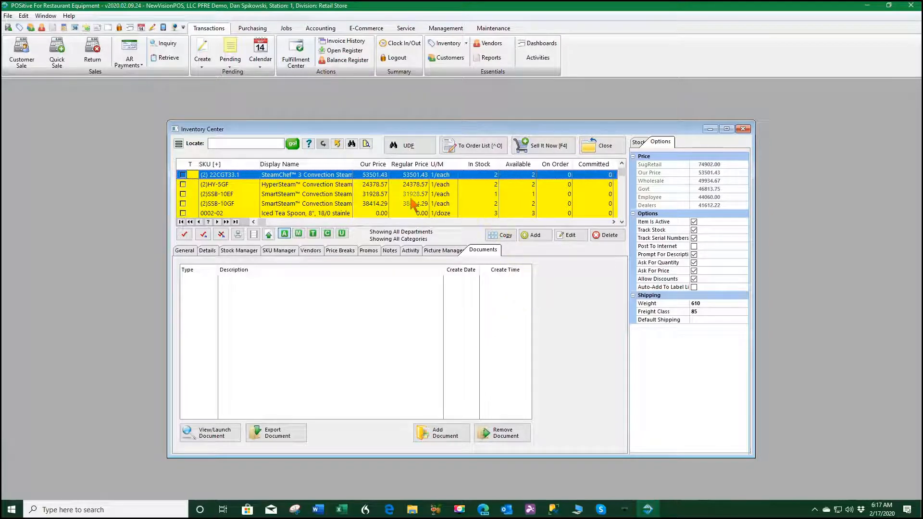
# Filter the inventory list to the Air Freshener Dispen category of the Autoquotes Import department
pyautogui.click(366, 145)
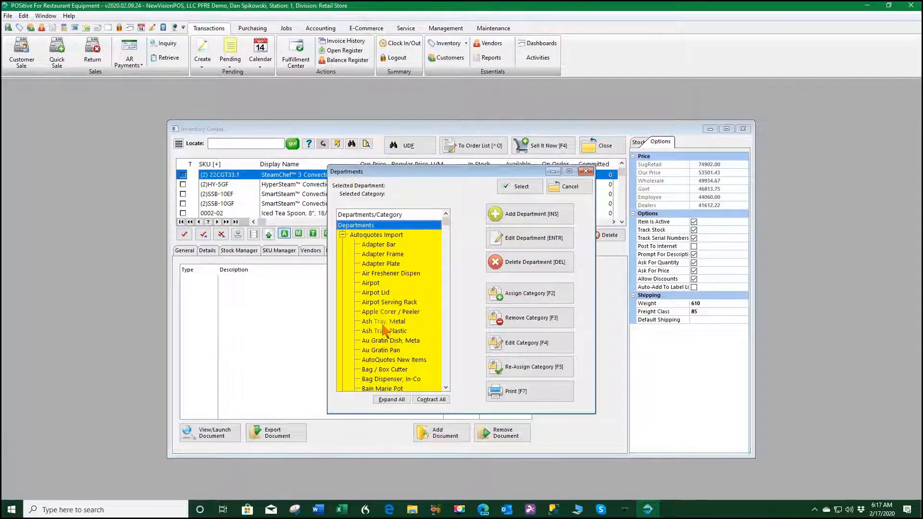
pyautogui.click(385, 274)
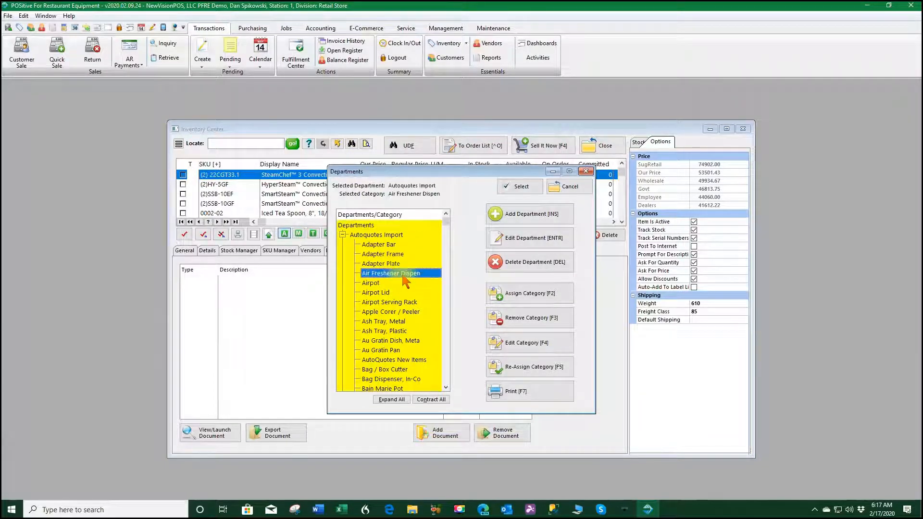
pyautogui.click(521, 187)
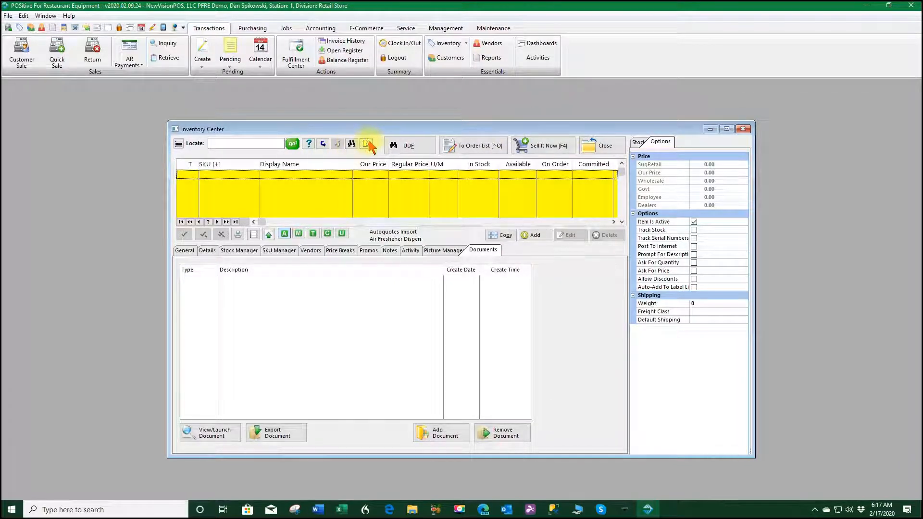
# Filter the inventory list to the Autoquotes Import department's Airpot Serving Rack category, and close the Inventory Center after viewing it
pyautogui.click(367, 144)
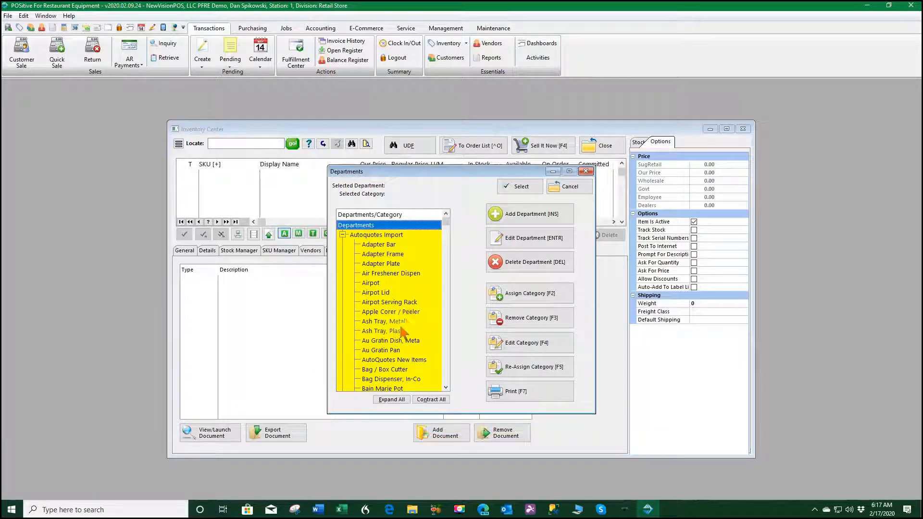
pyautogui.click(385, 303)
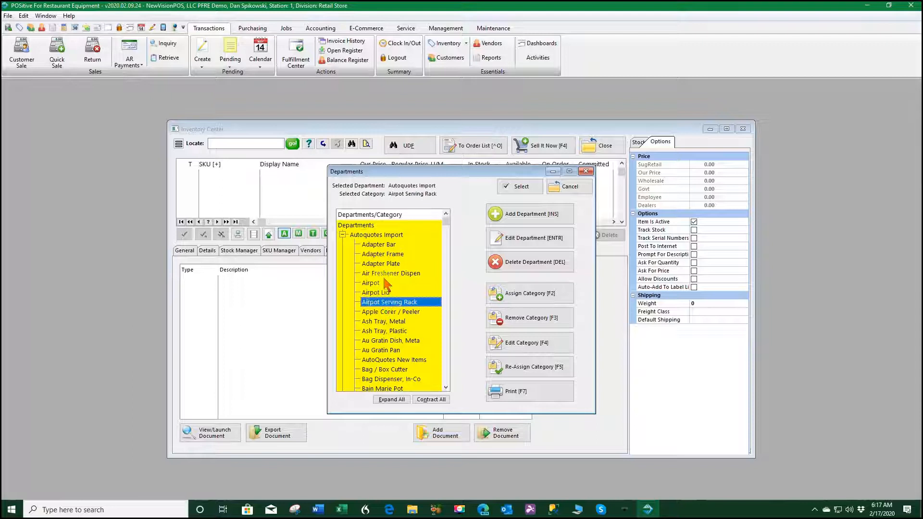
pyautogui.click(514, 187)
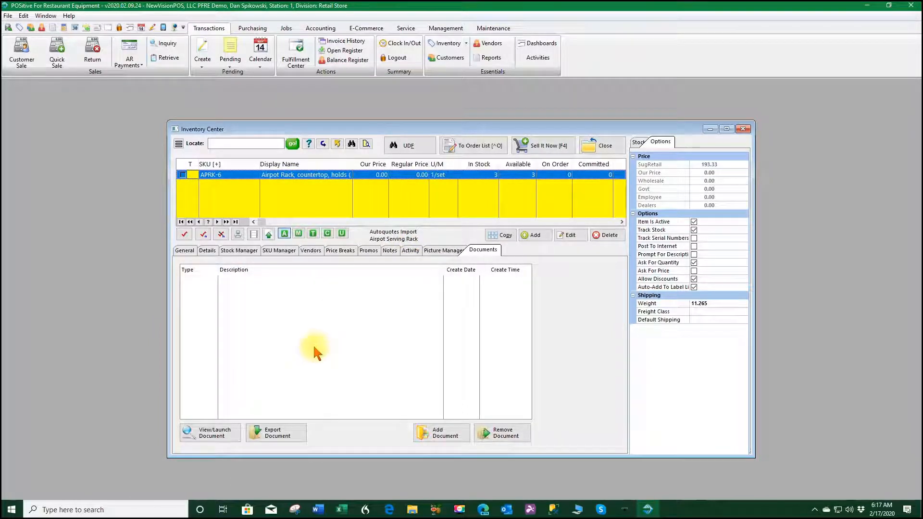
pyautogui.click(599, 147)
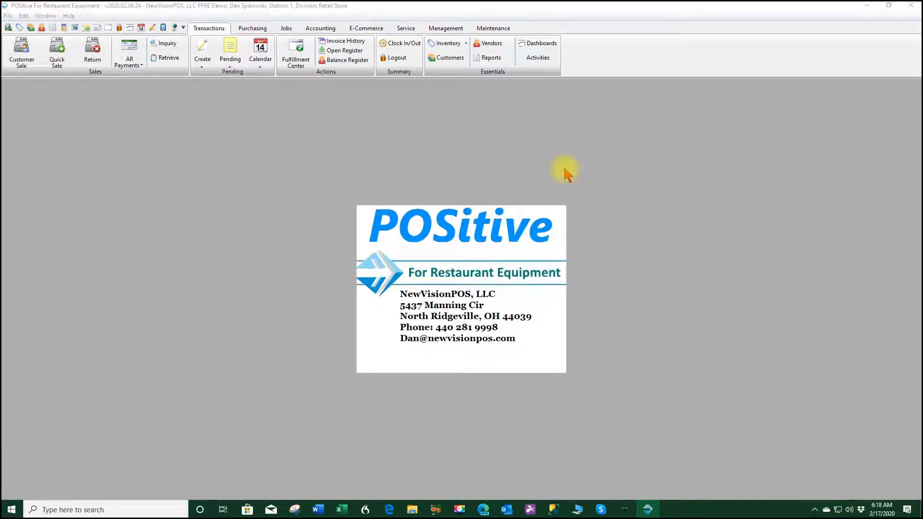